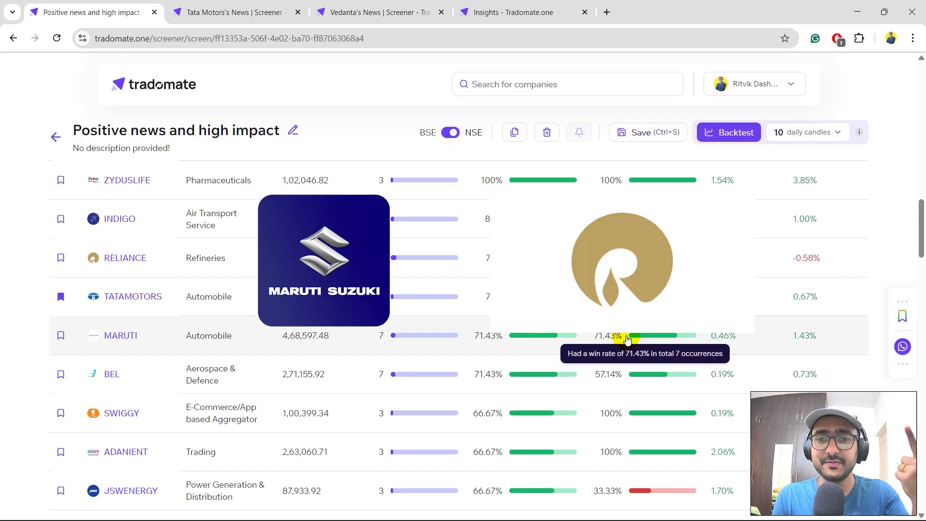
- Switch the screen to Latest Results to list current matches Vedanta Ltd and Tata Motors Ltd
scroll(627, 339, up, 2)
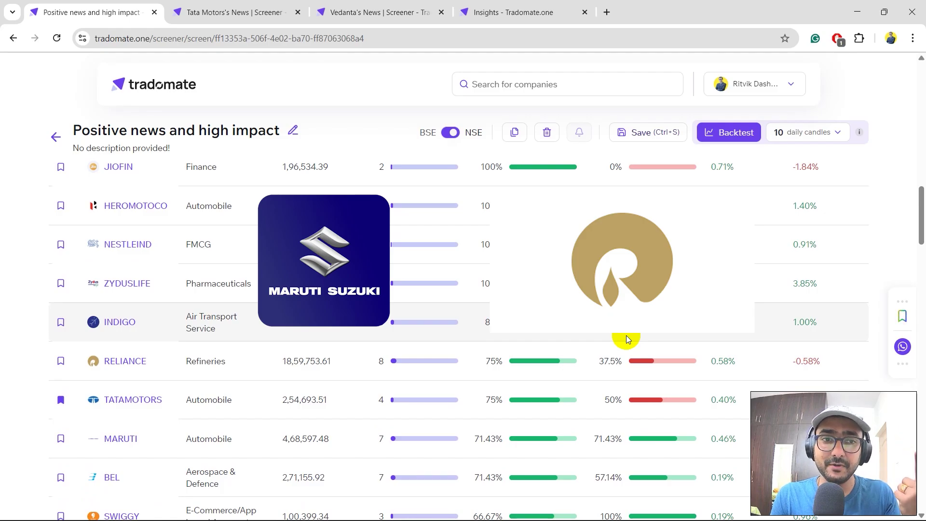
scroll(626, 334, up, 10)
scroll(140, 359, down, 4)
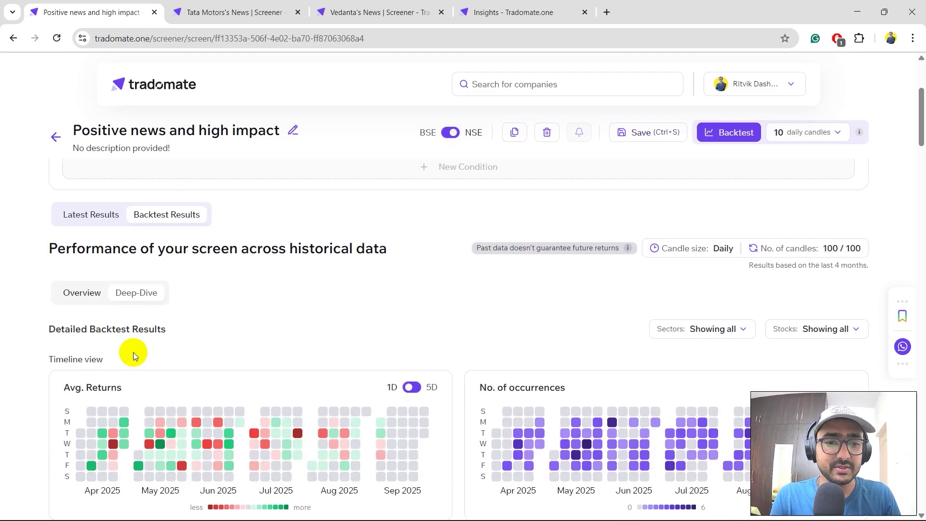
click(81, 213)
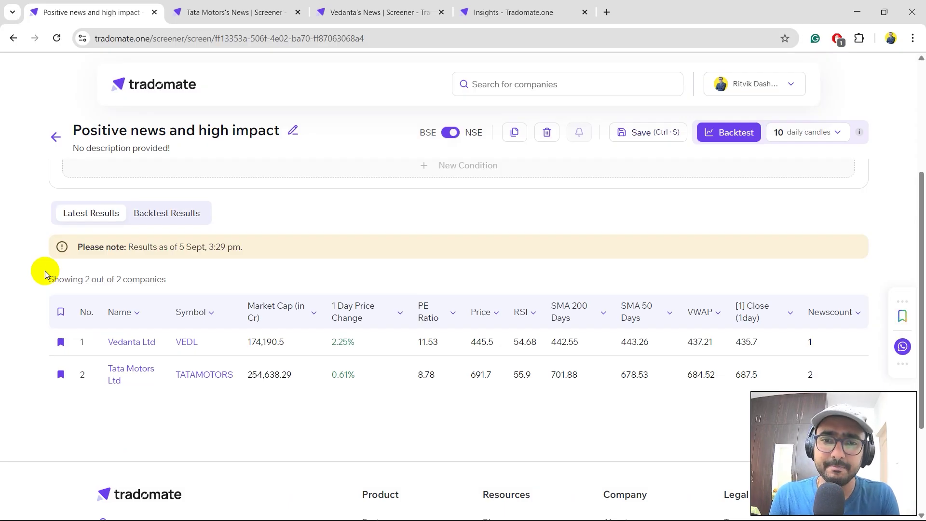
scroll(45, 270, down, 1)
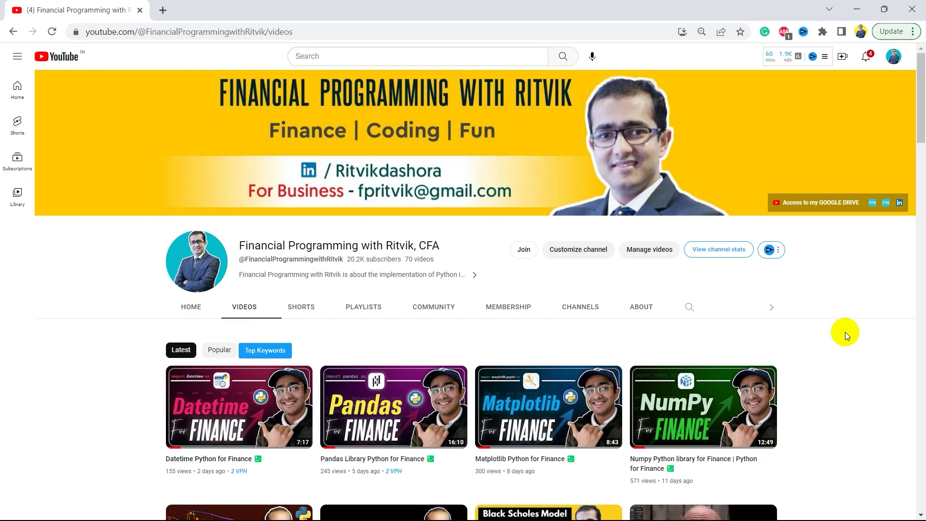
scroll(845, 332, down, 4)
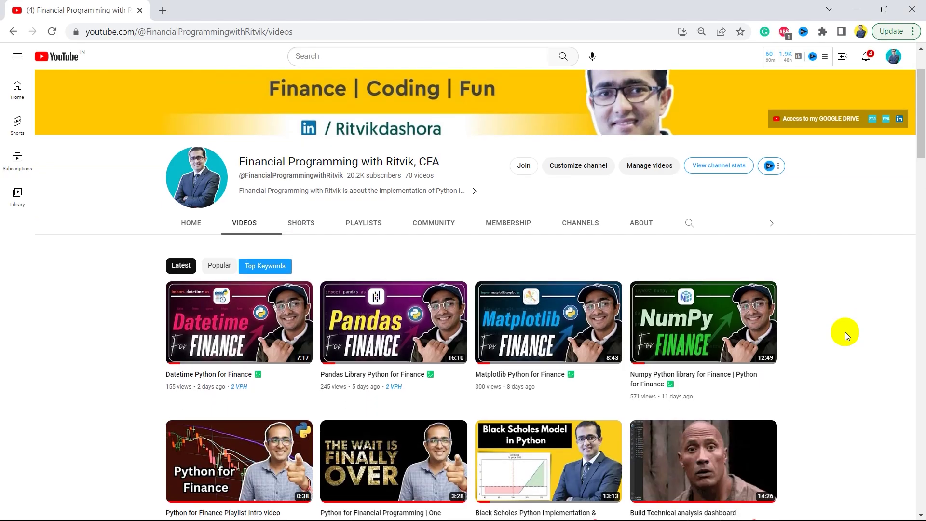
scroll(845, 332, down, 6)
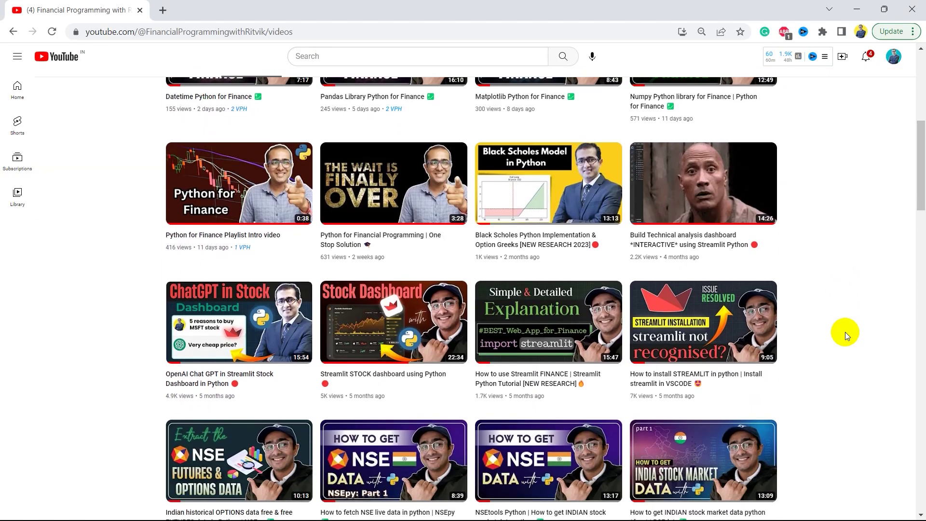
scroll(845, 332, down, 8)
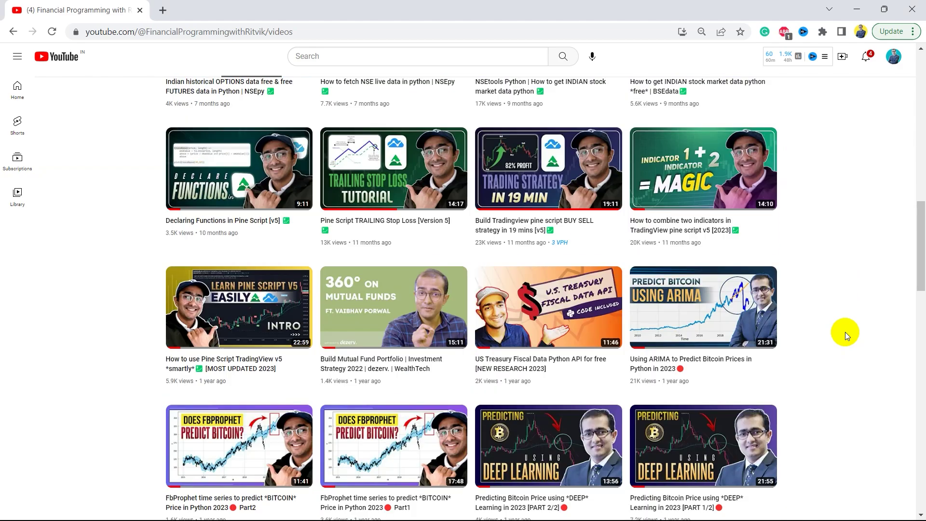
scroll(845, 332, down, 6)
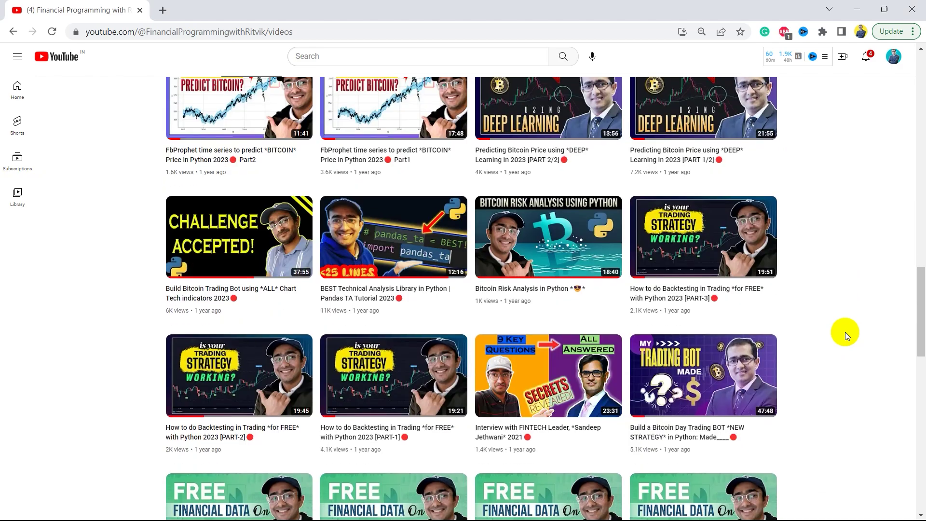
scroll(845, 331, down, 4)
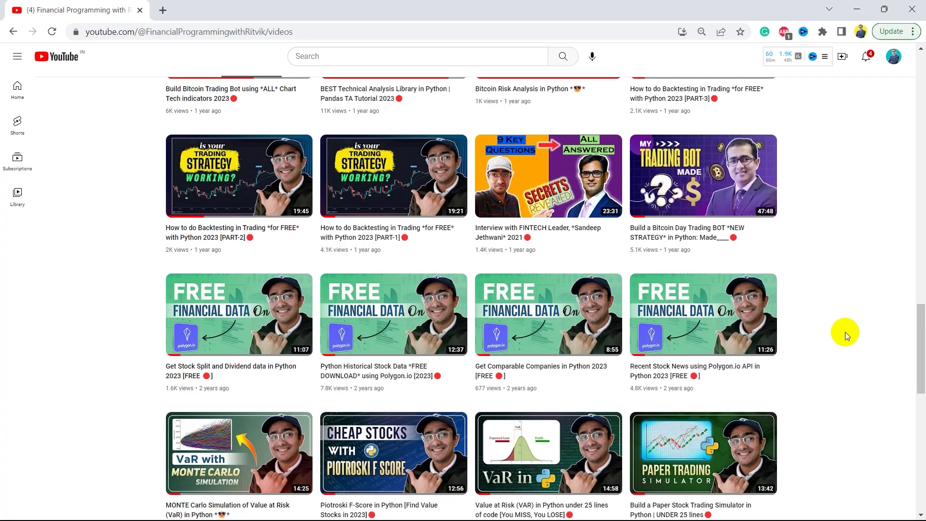
scroll(844, 332, down, 5)
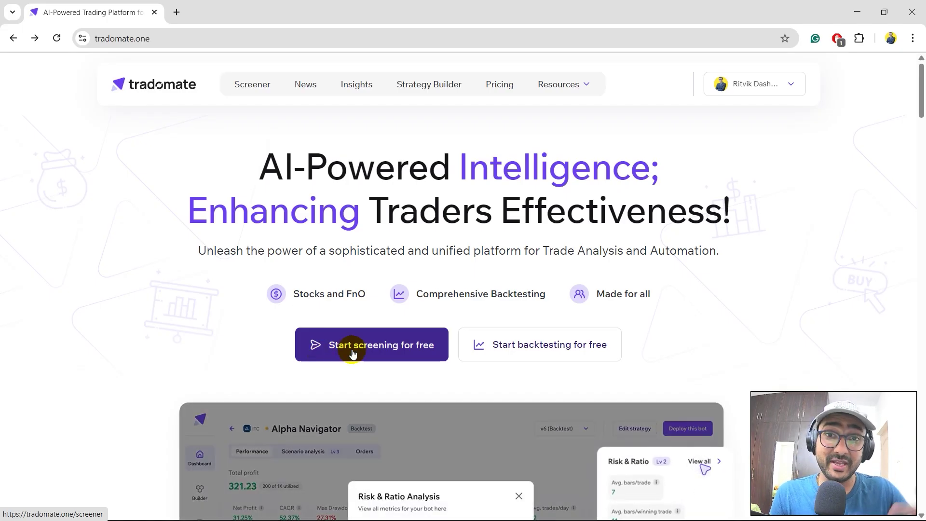
- Start a new custom screen and paste the news-sentiment stock selection idea as the AI prompt
click(362, 346)
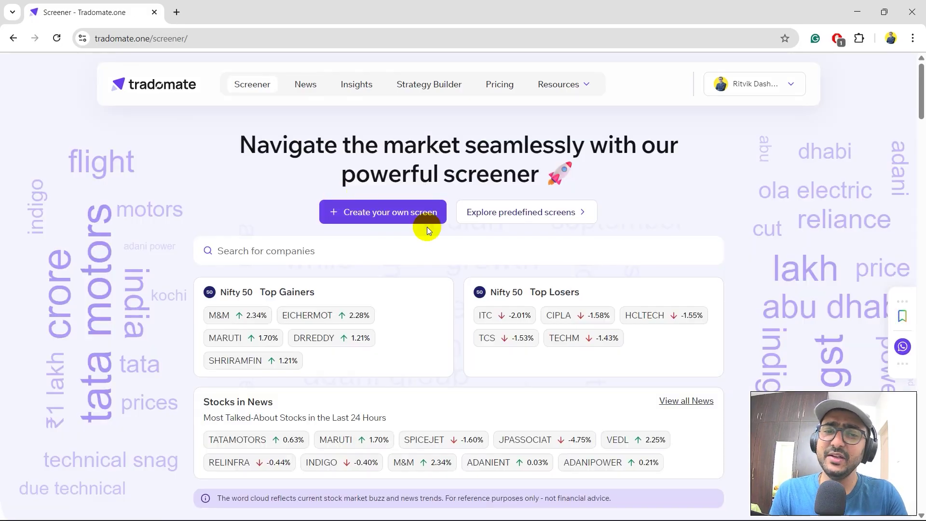
click(403, 212)
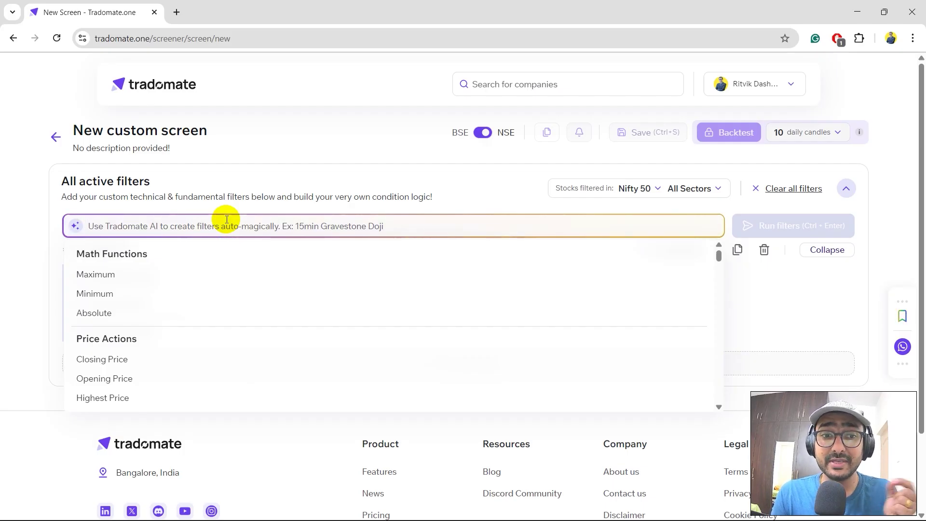
text(Intraday Stock Selection Using Sentiment Analysis of News Articles)
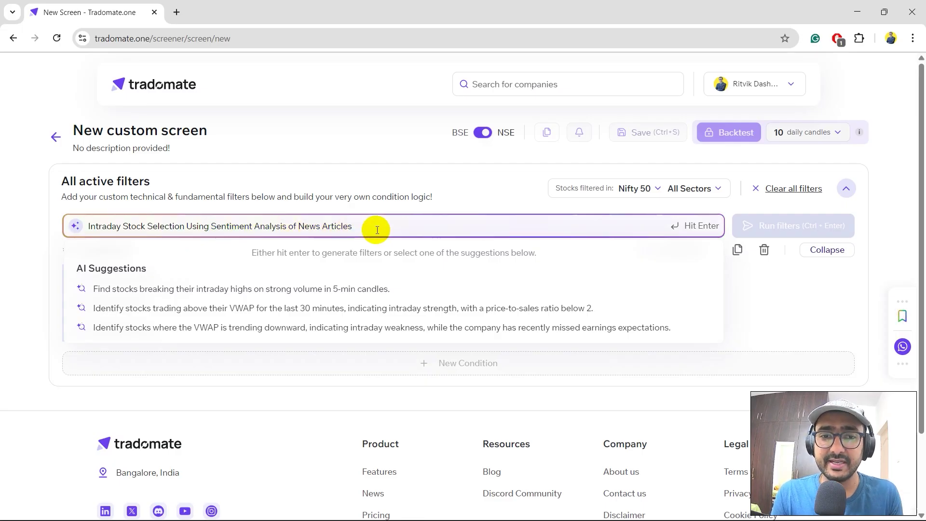
- Generate AI conditions for positive news count above 0 and today's price above yesterday's
key(Return)
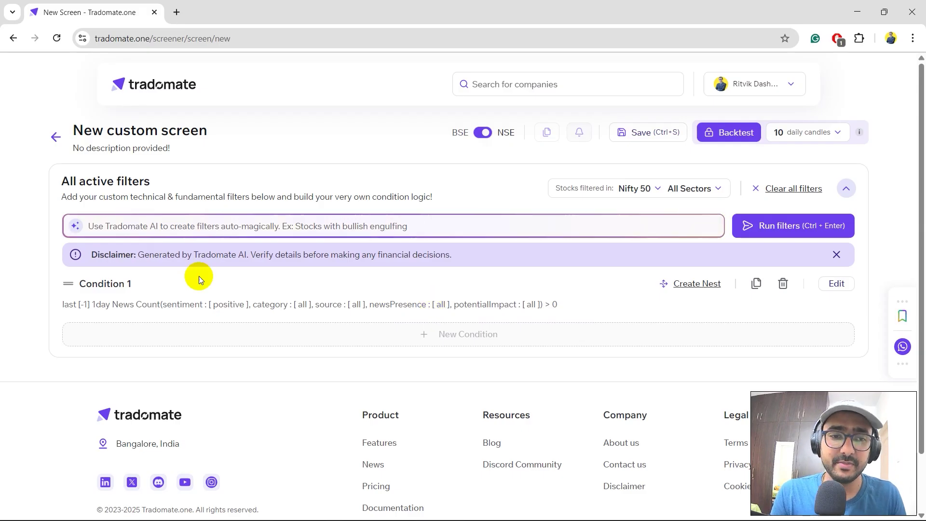
click(120, 227)
text(close )
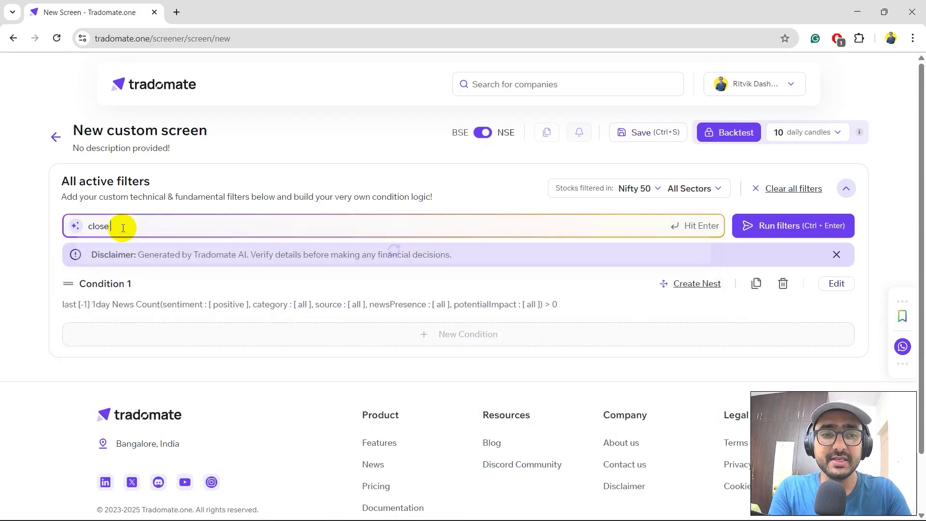
text(should be grea)
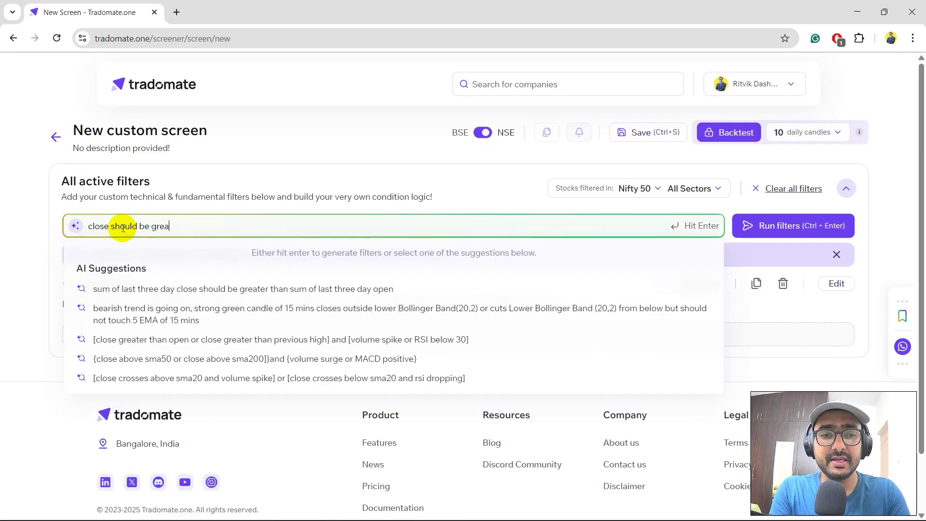
key(ctrl+Left)
key(ctrl+Left)
key(ctrl+Left)
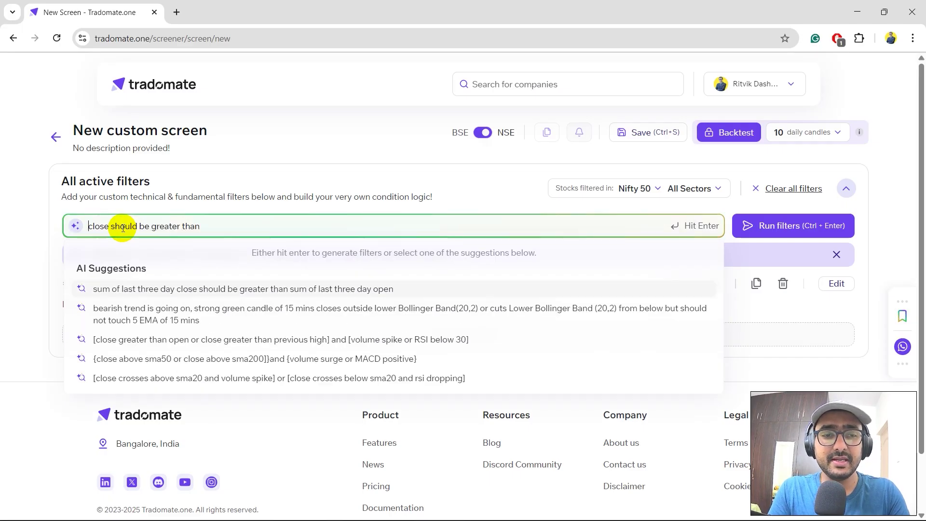
key(ctrl+Delete)
text(today's price )
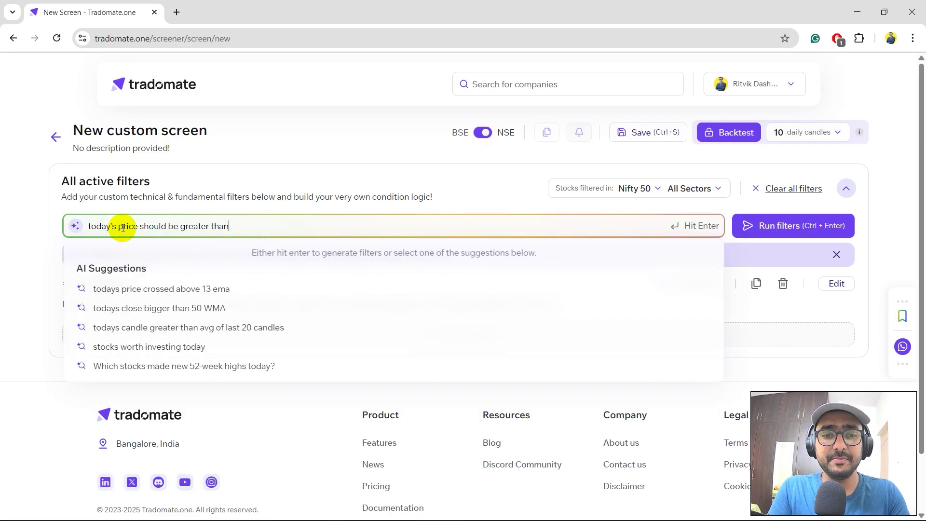
text(yester)
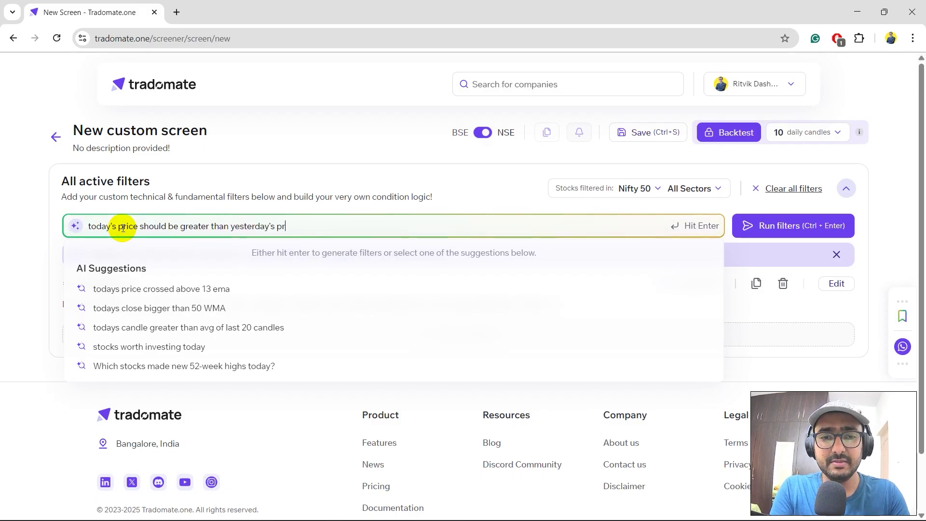
text(day's pr)
key(Return)
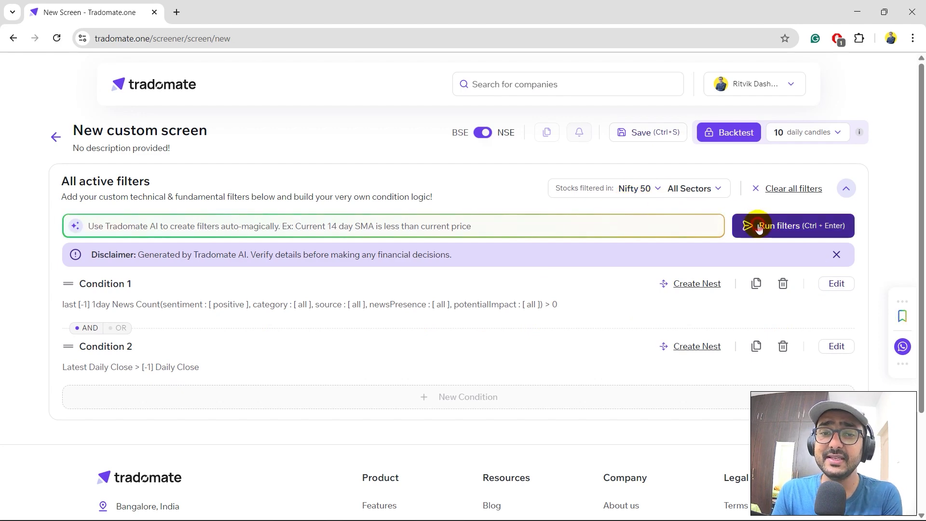
scroll(408, 243, down, 1)
- Restrict Condition 1's news to high-impact only and rerun the filters
scroll(408, 241, down, 1)
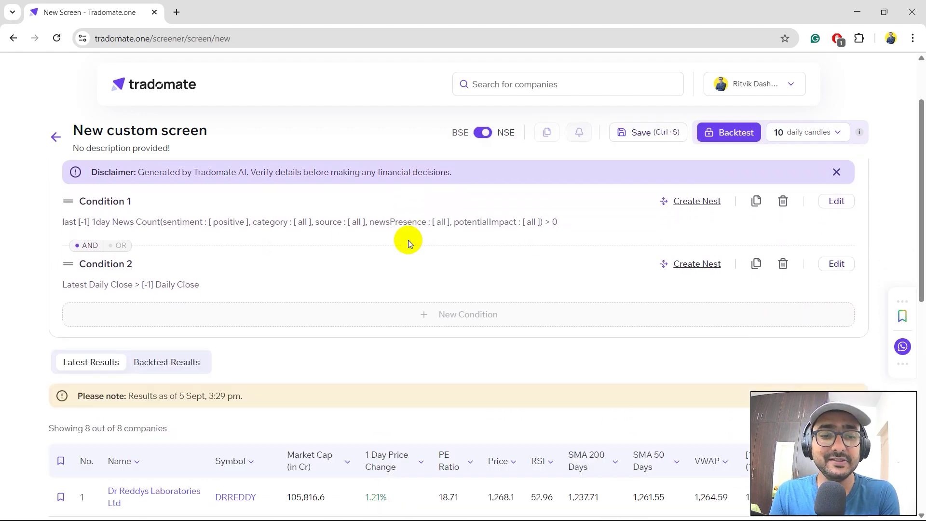
scroll(408, 241, down, 3)
scroll(408, 239, down, 3)
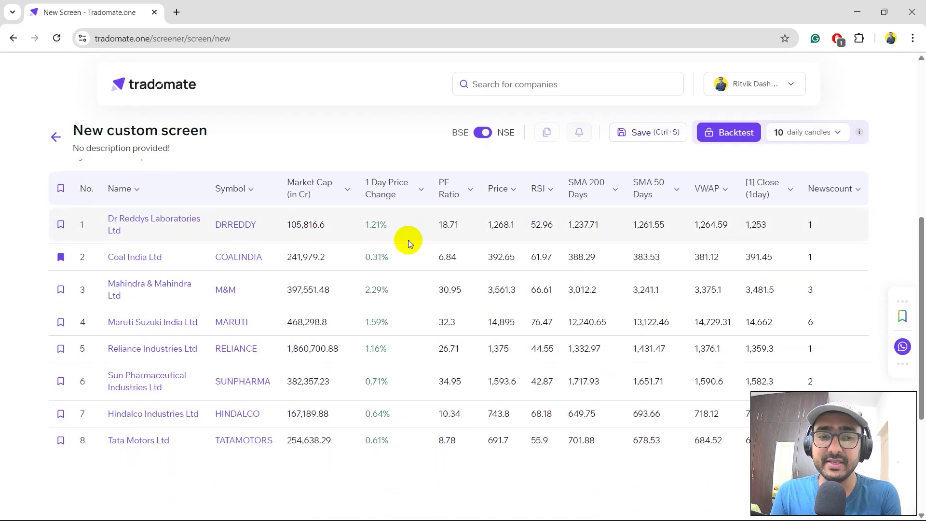
scroll(408, 240, up, 2)
scroll(408, 239, down, 2)
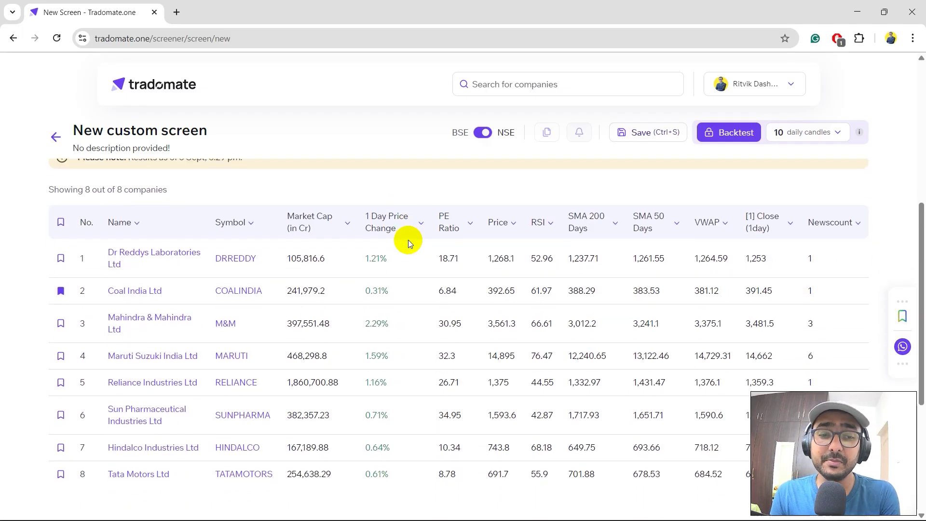
scroll(408, 239, down, 4)
scroll(408, 239, up, 9)
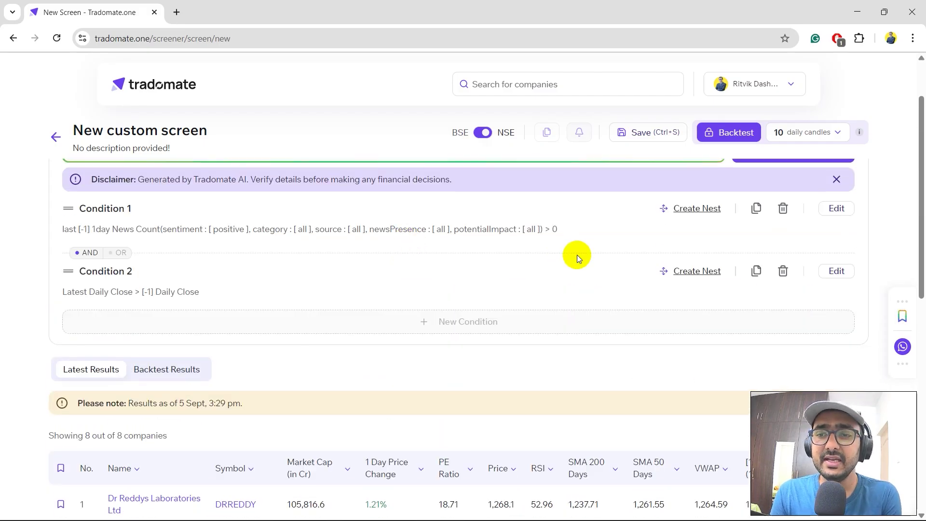
click(837, 212)
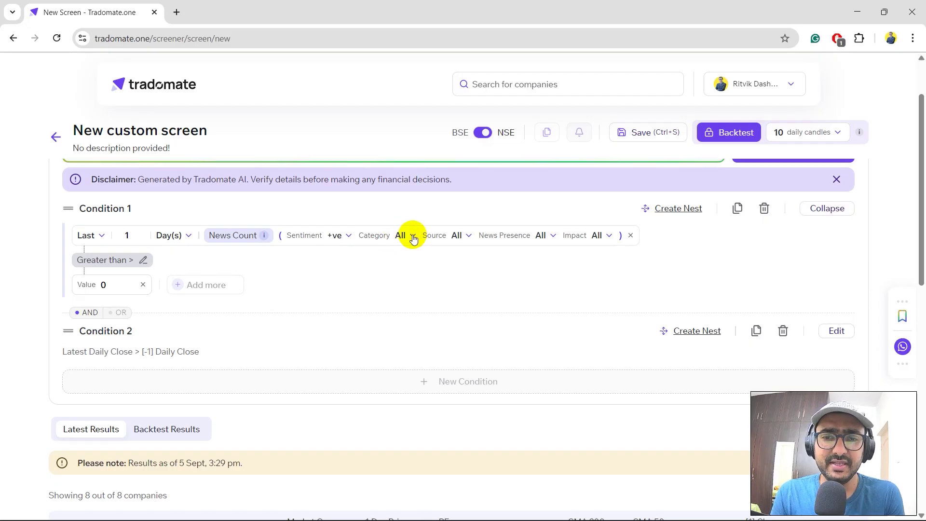
click(600, 235)
click(633, 259)
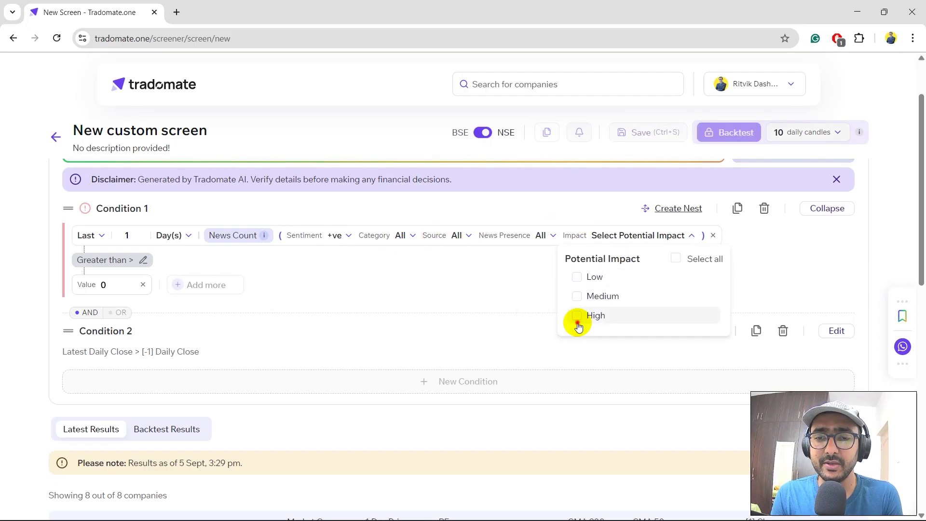
click(578, 326)
click(860, 242)
scroll(861, 242, down, 1)
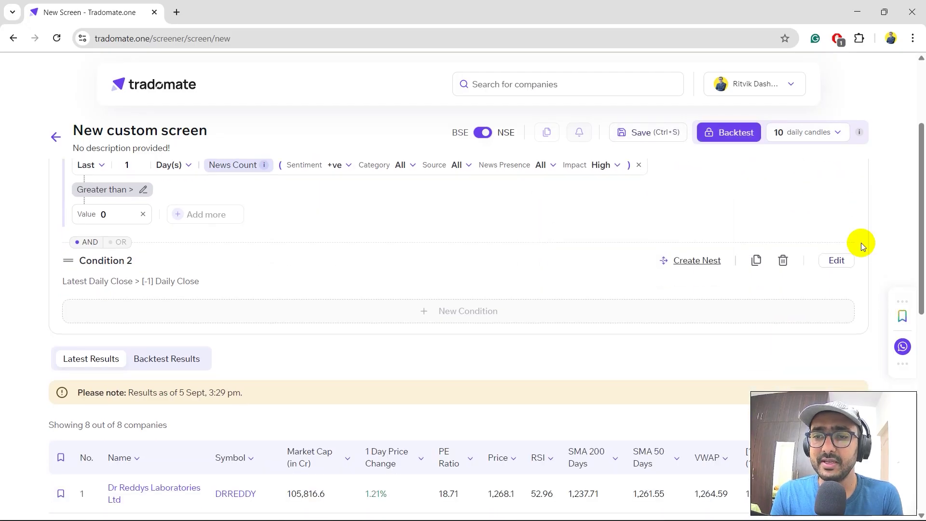
scroll(861, 242, up, 2)
click(800, 199)
- Limit news presence to headline mentions only and rerun, leaving just Tata Motors Ltd
scroll(872, 245, down, 1)
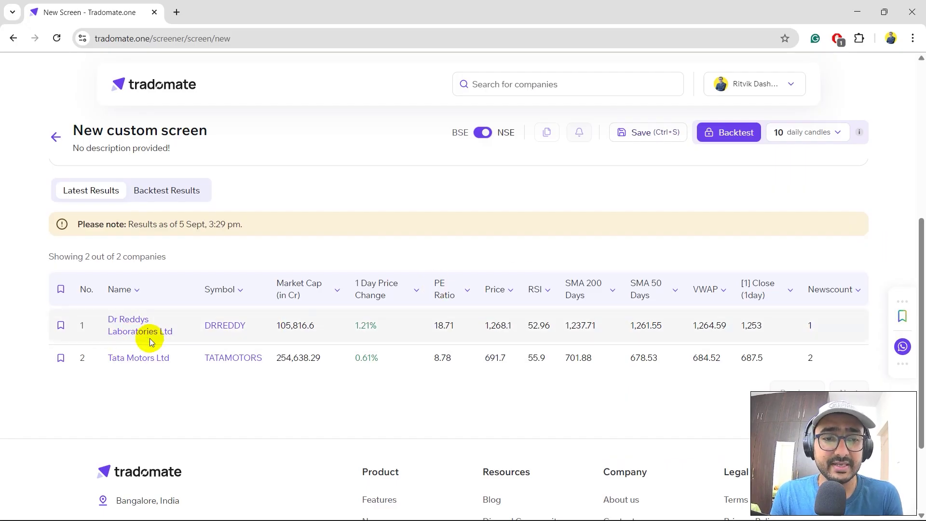
scroll(429, 396, down, 1)
scroll(585, 337, up, 7)
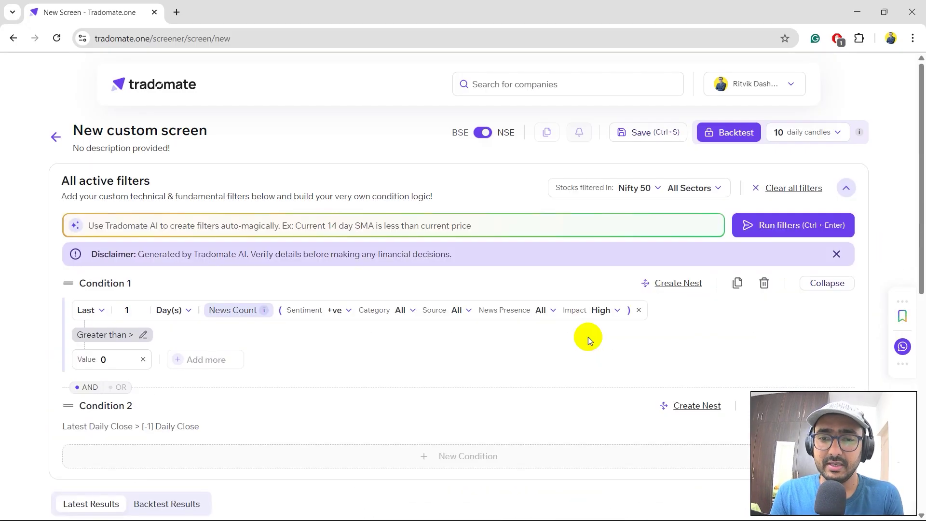
scroll(586, 315, down, 3)
scroll(586, 316, up, 2)
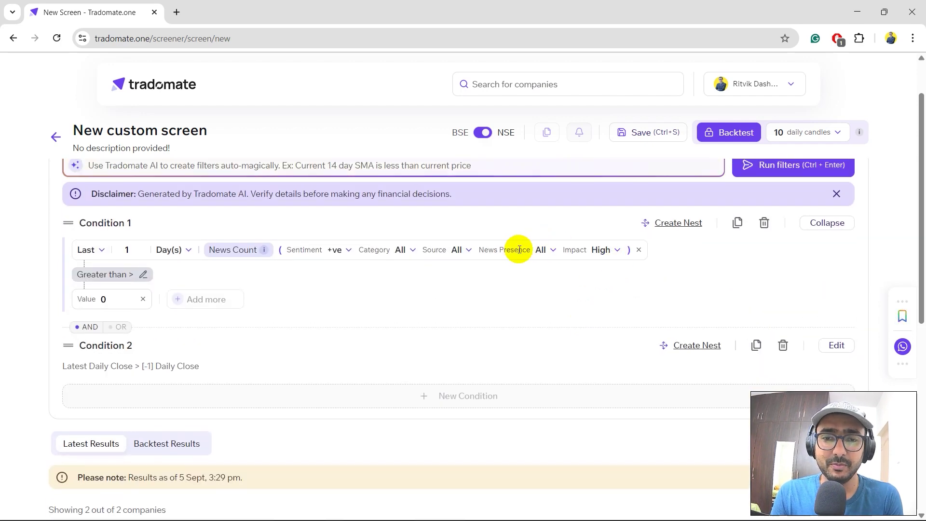
click(451, 251)
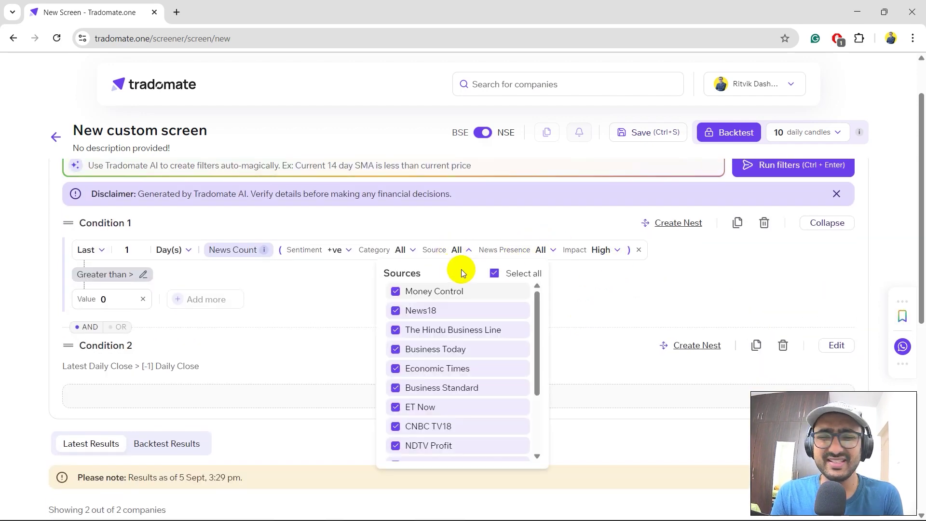
click(399, 254)
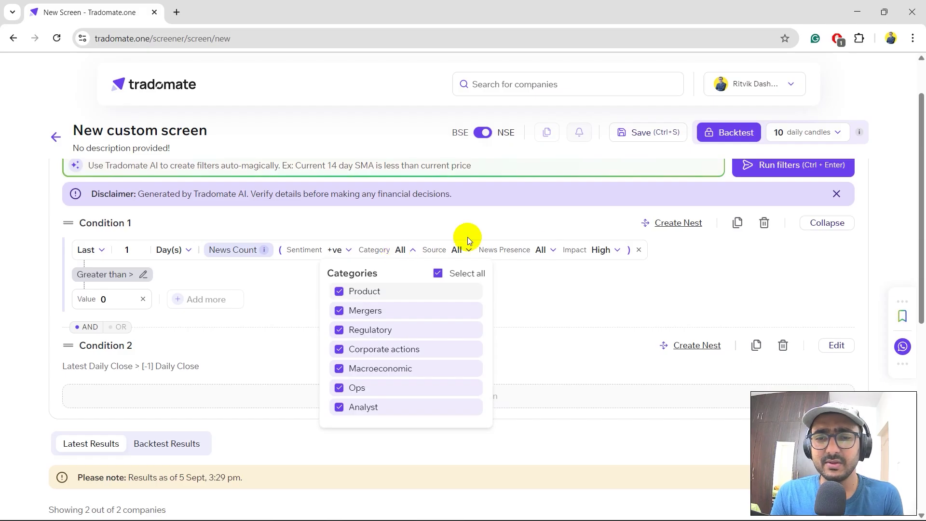
click(542, 253)
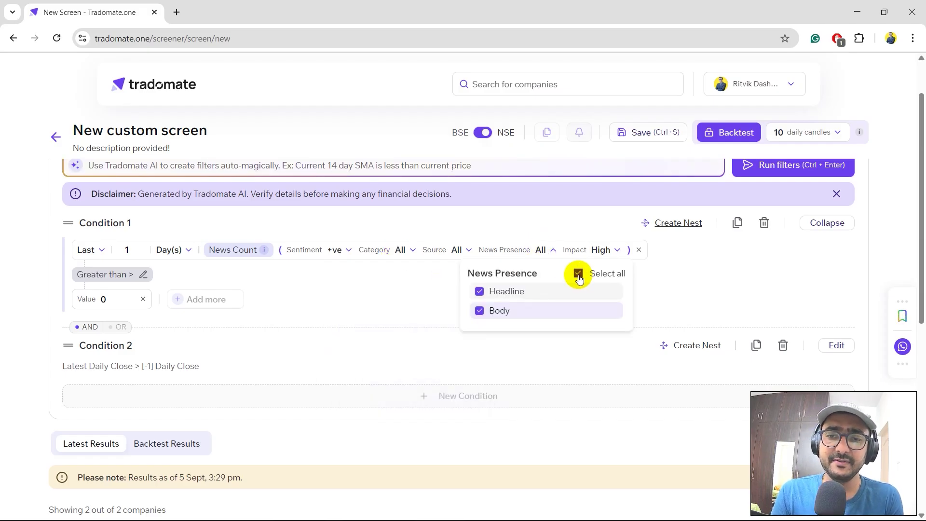
click(577, 274)
click(513, 294)
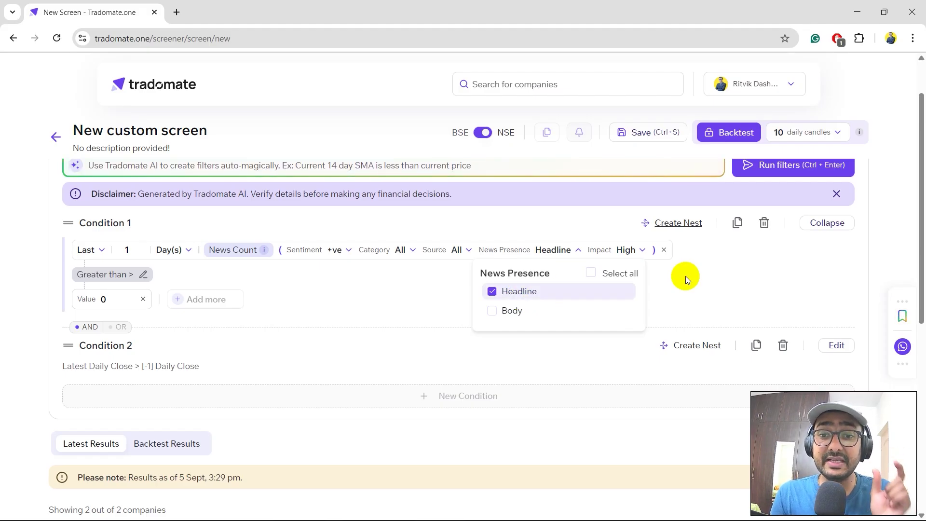
click(718, 264)
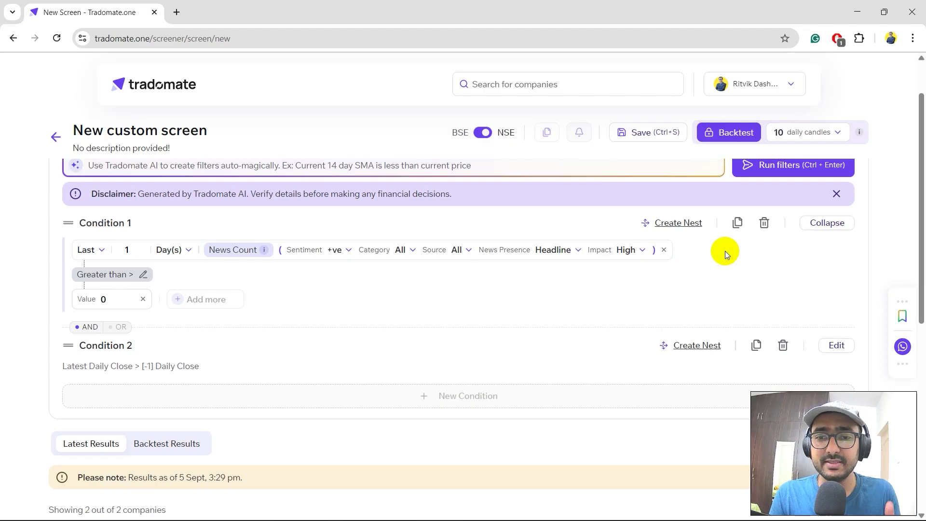
click(779, 164)
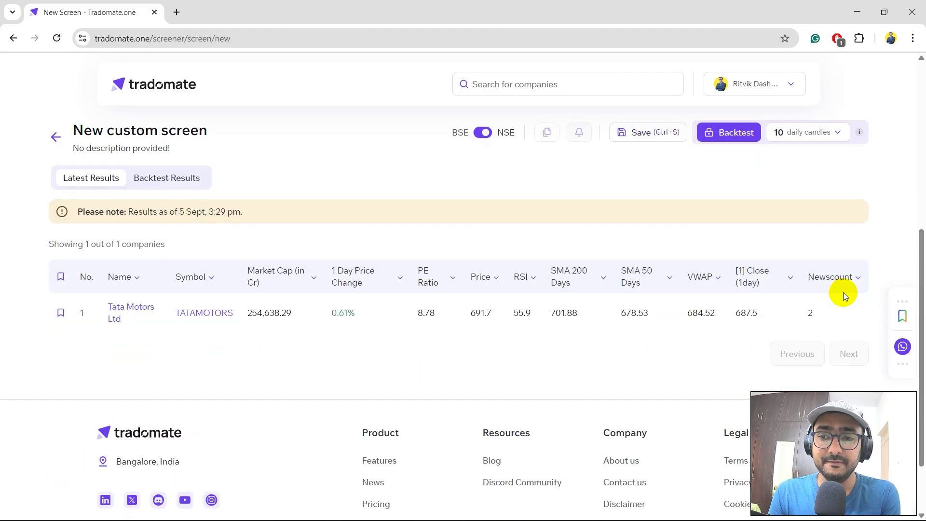
scroll(843, 292, up, 7)
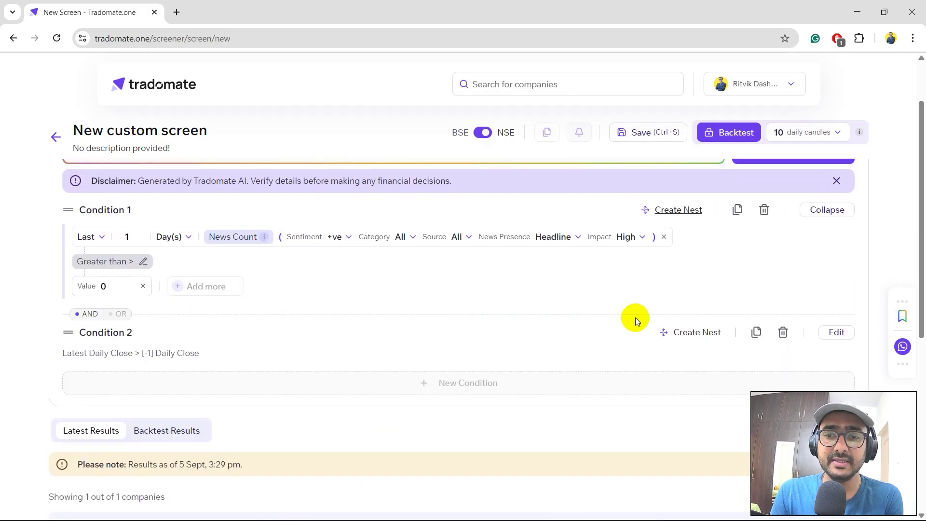
- Change the stock universe from Nifty 50 to Nifty 100 and rerun the filters
click(630, 191)
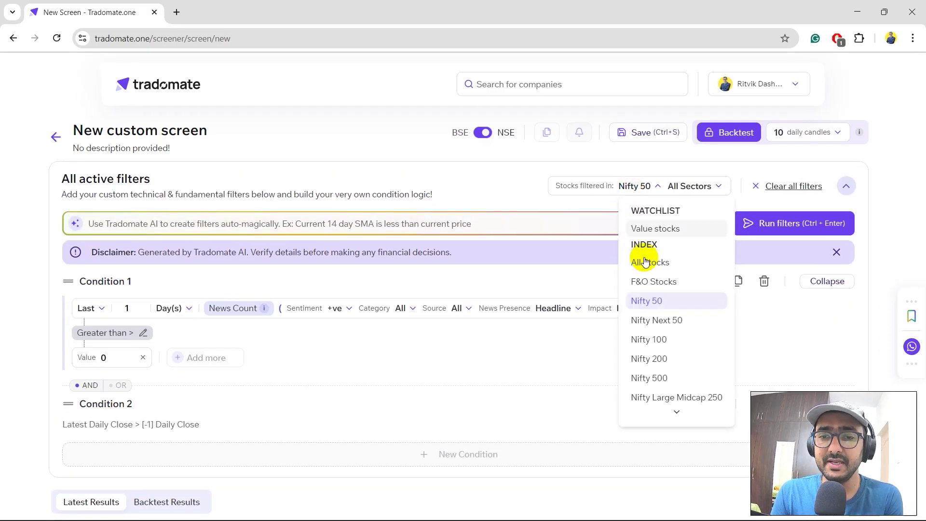
click(654, 338)
click(773, 225)
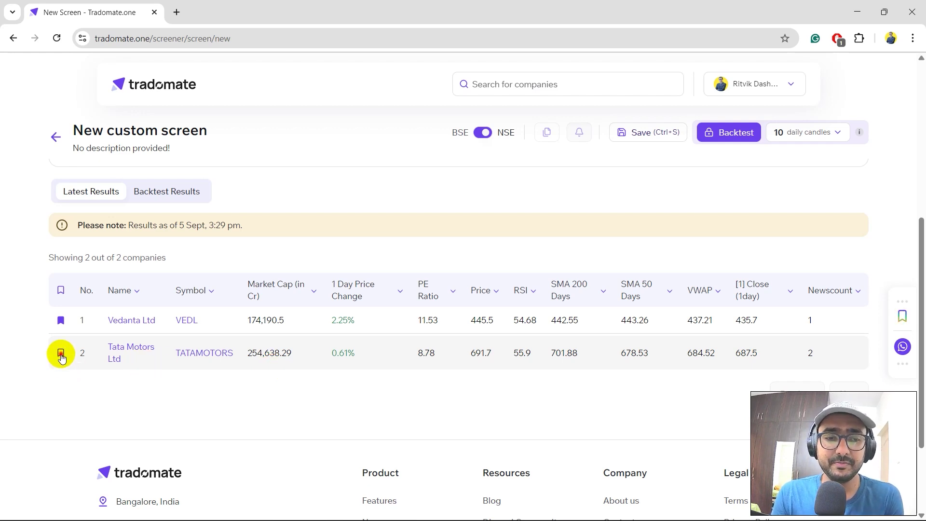
click(61, 354)
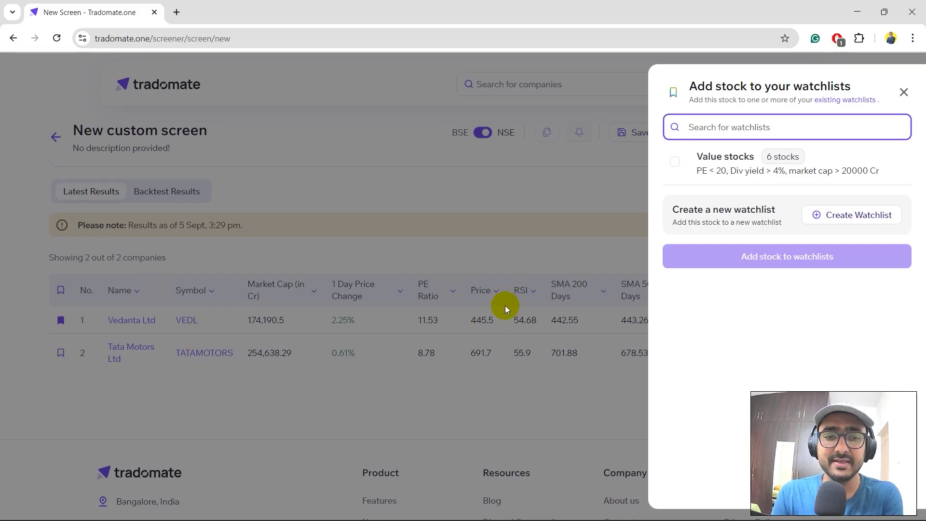
- Create a 'Positive news stocks' watchlist described as positive news, high impact, headline presence
click(843, 211)
text(p)
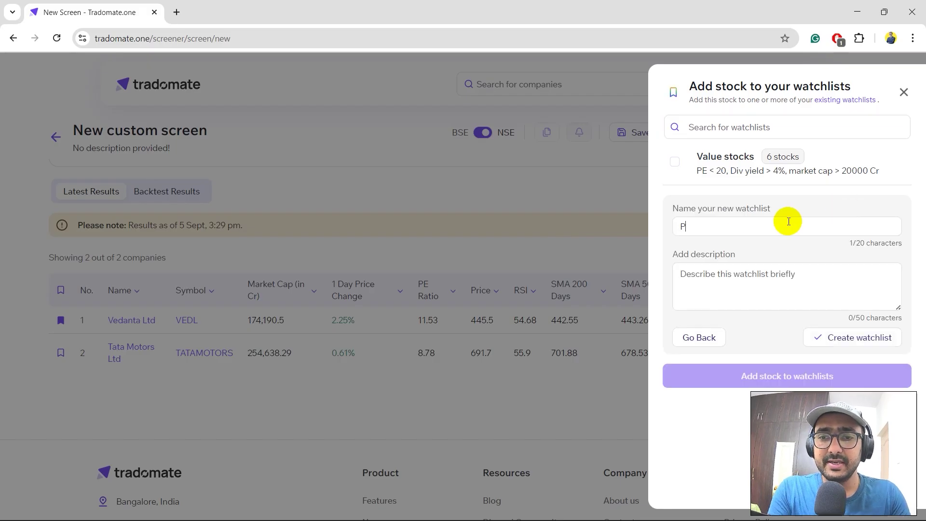
text(ositibe )
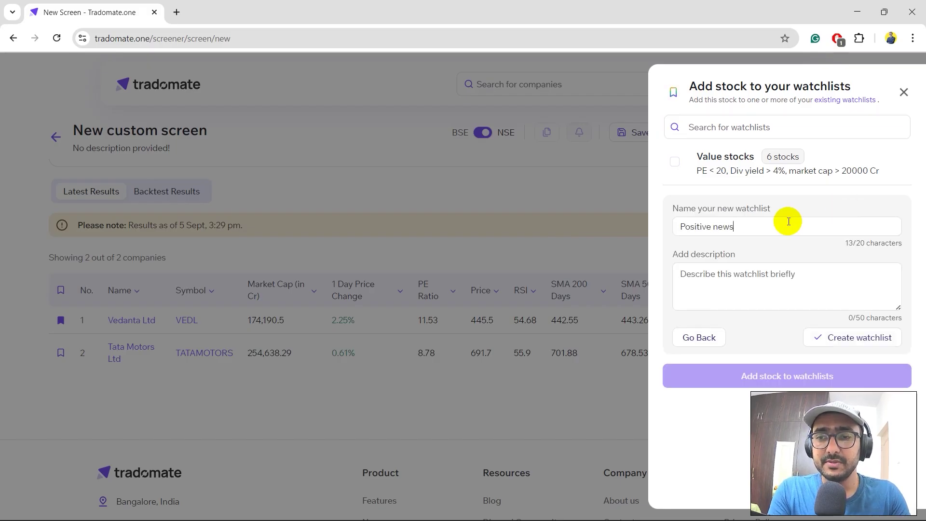
text(news stocks)
key(Tab)
text(Pri)
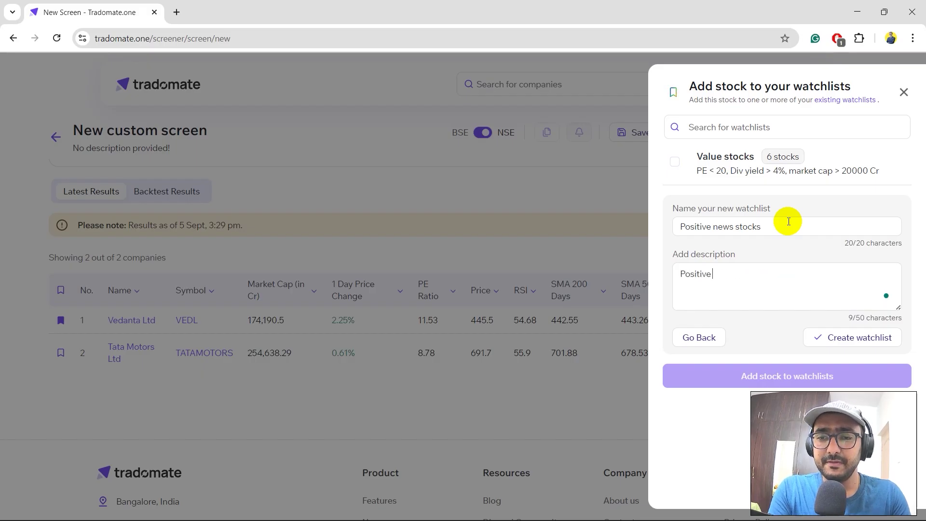
text(news, high i)
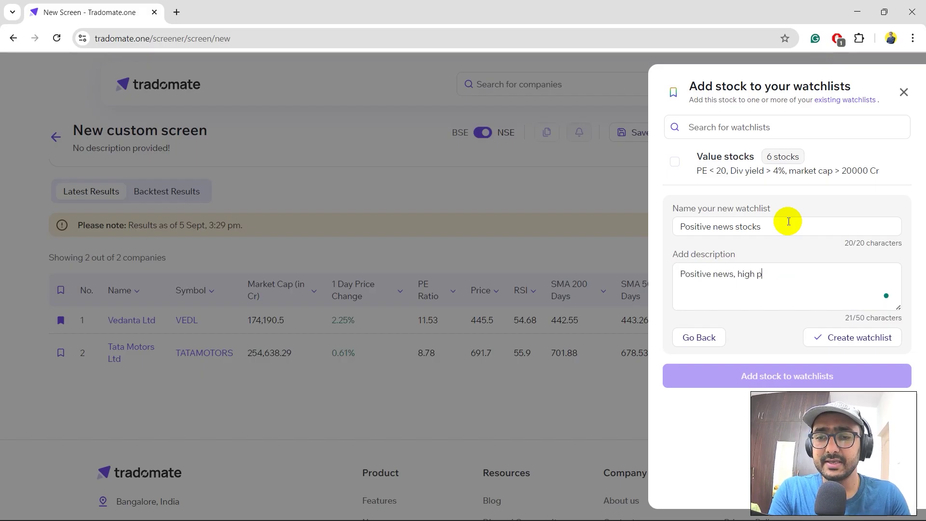
text(mpact, headline presence)
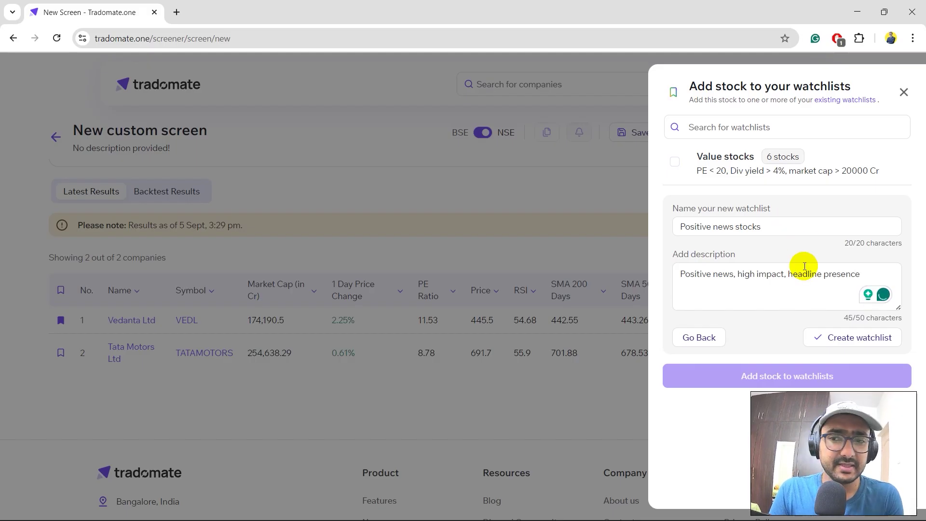
click(869, 339)
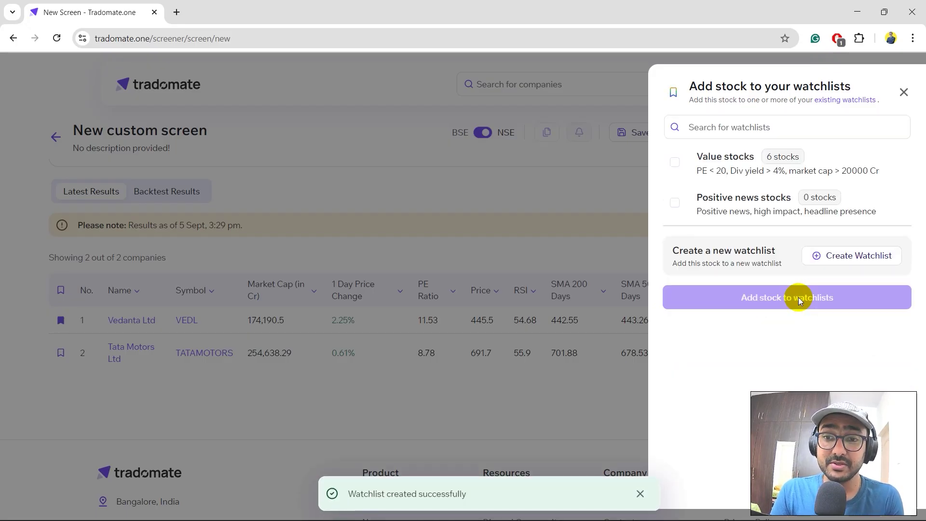
- Add Tata Motors Ltd and Vedanta Ltd to the Positive news stocks watchlist
click(676, 203)
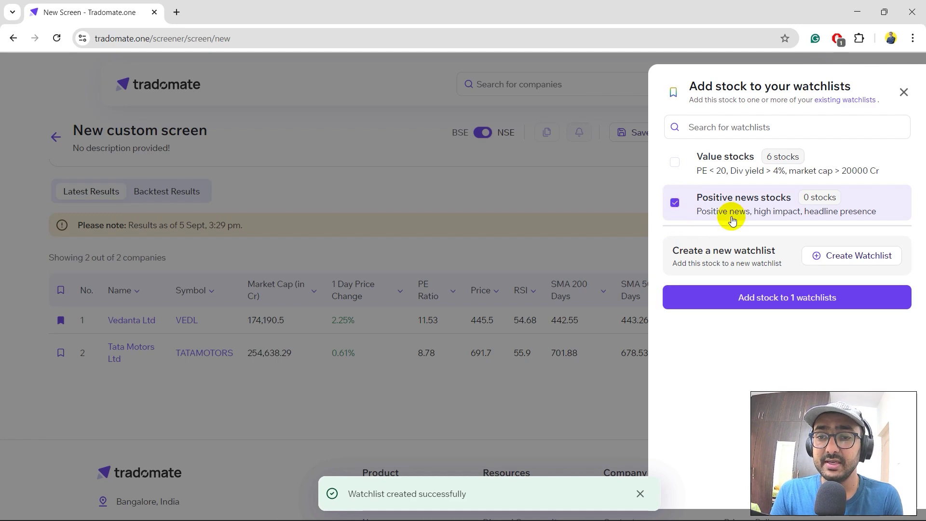
click(774, 303)
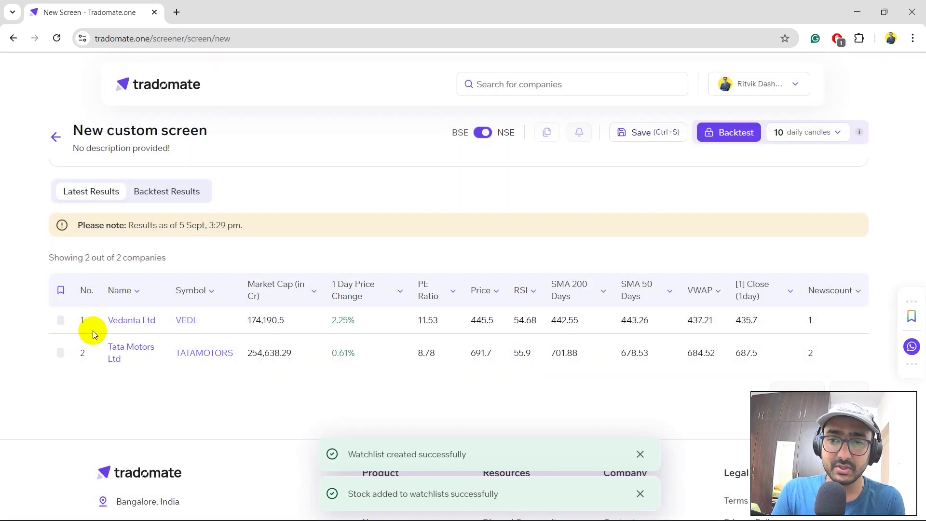
click(61, 319)
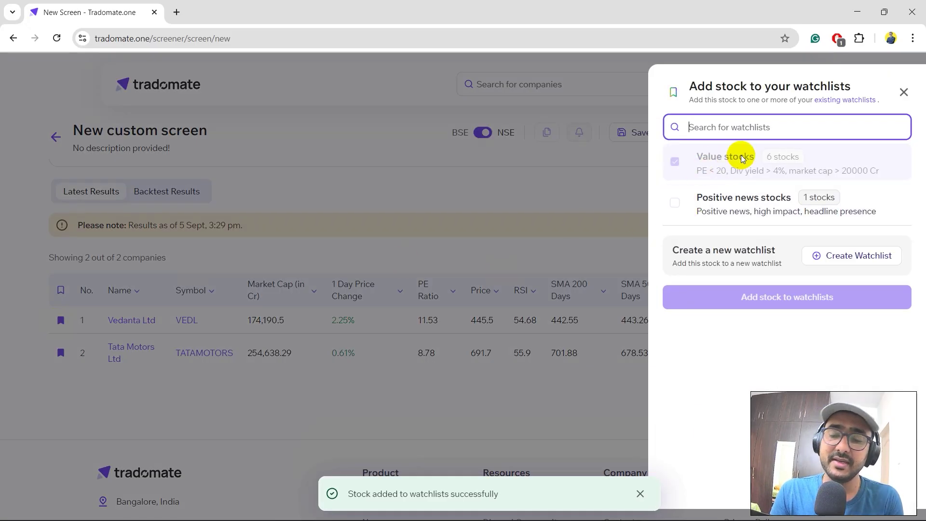
click(686, 198)
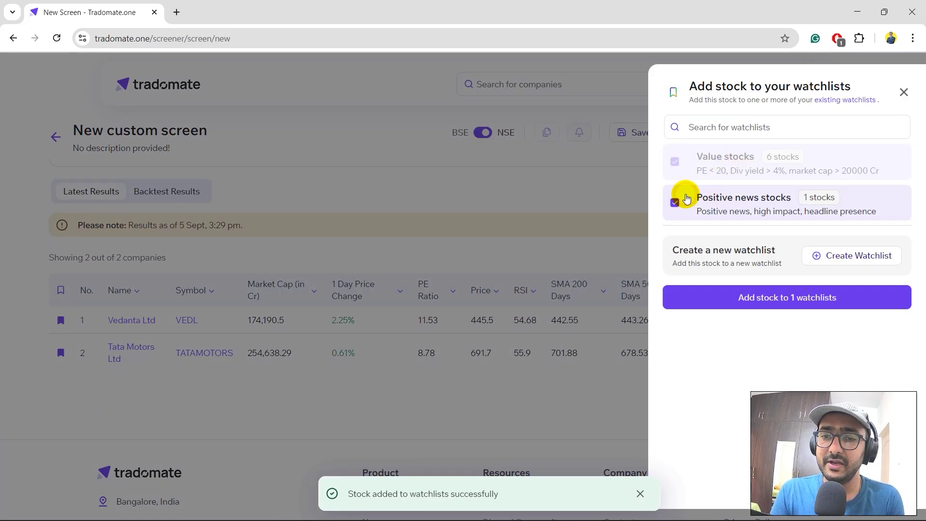
click(821, 294)
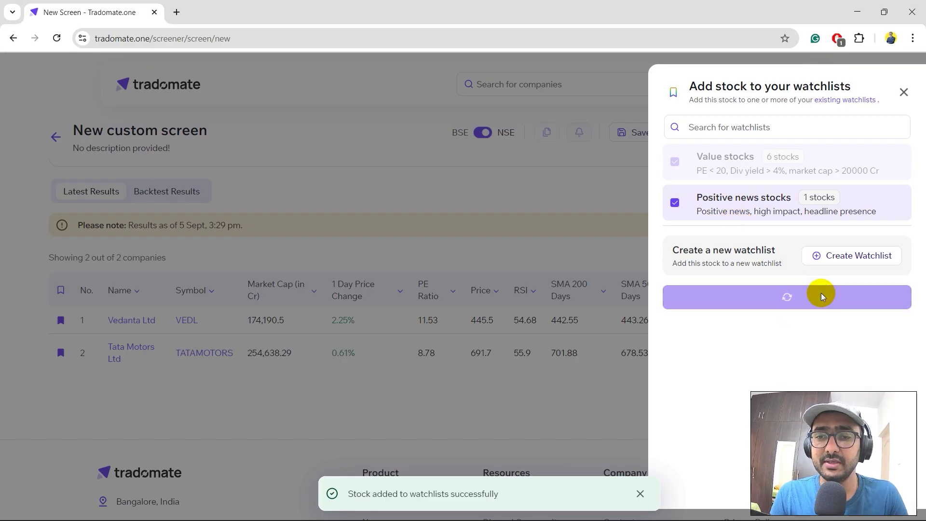
scroll(451, 261, down, 2)
- Open Vedanta Ltd's and Tata Motors Ltd's company pages in new browser tabs
scroll(450, 261, up, 3)
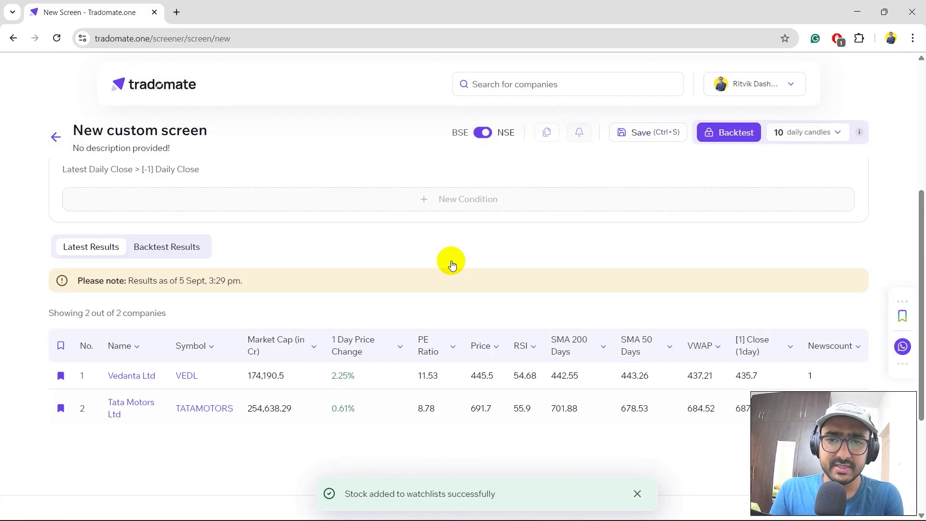
scroll(451, 261, up, 2)
scroll(450, 260, down, 3)
scroll(455, 284, up, 5)
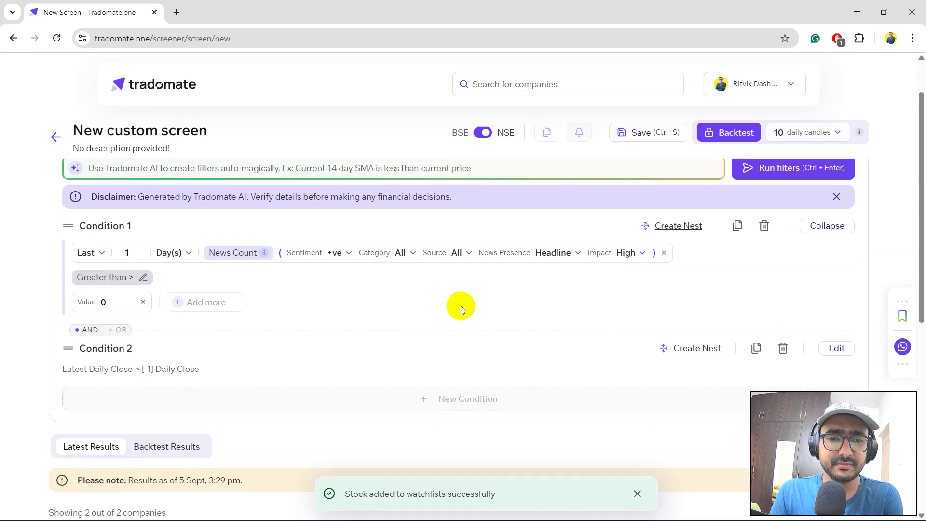
scroll(461, 306, down, 5)
click(128, 341)
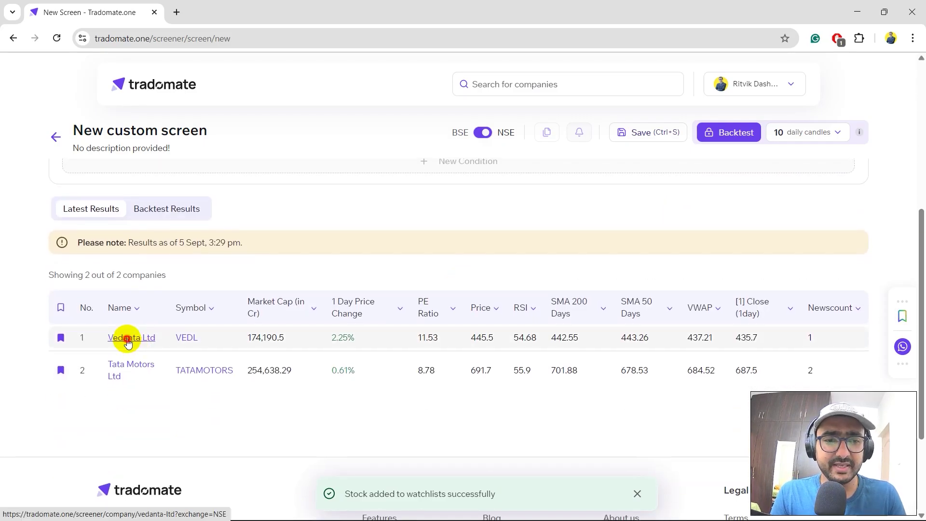
click(127, 372)
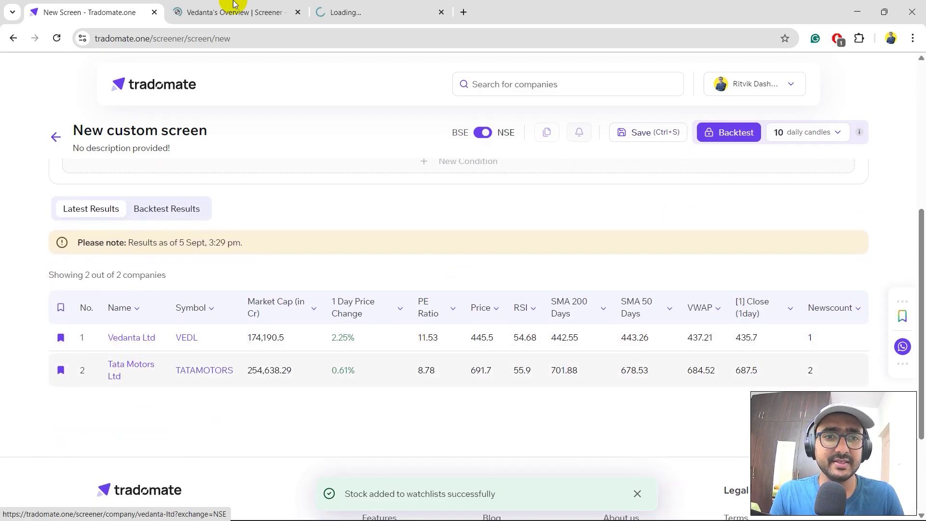
- Go to Tata Motors Ltd's page and read through its news, including GST price-cut headlines
click(338, 8)
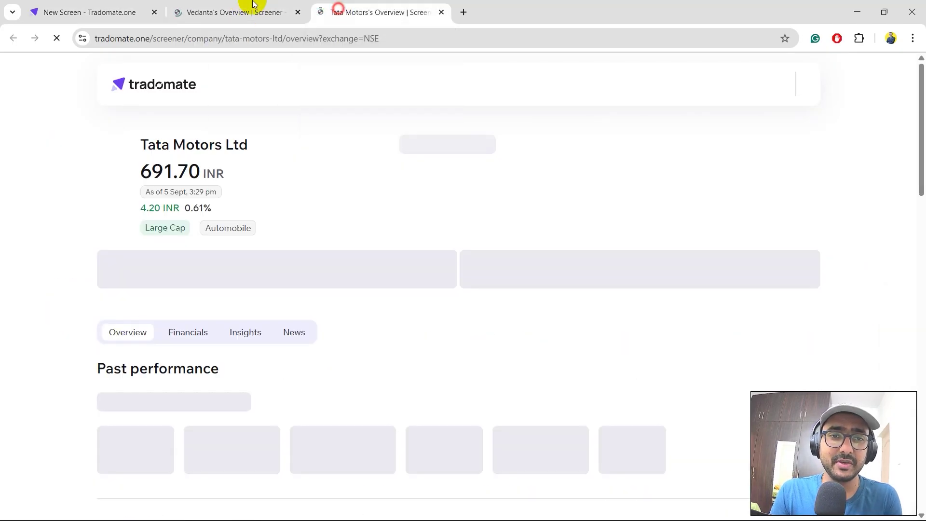
drag(252, 4, 212, 6)
scroll(59, 200, down, 3)
scroll(60, 201, up, 2)
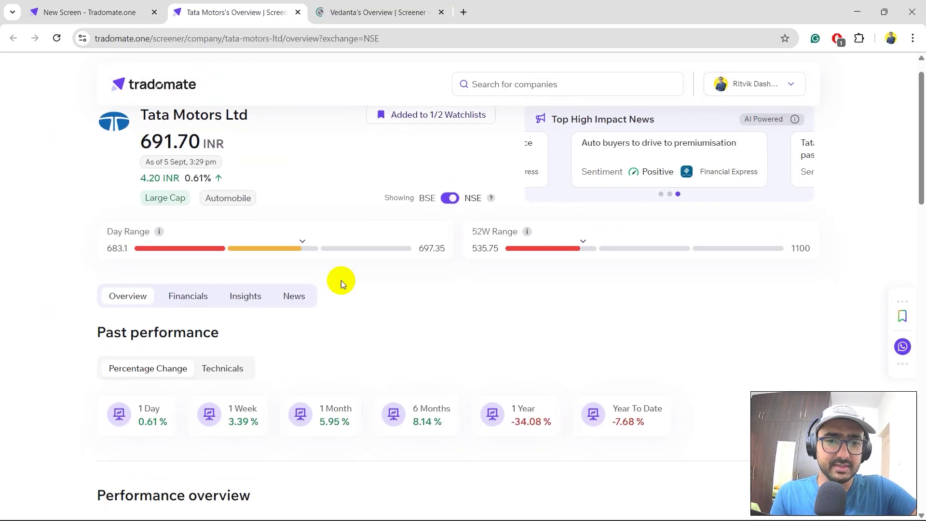
click(293, 290)
scroll(33, 273, down, 1)
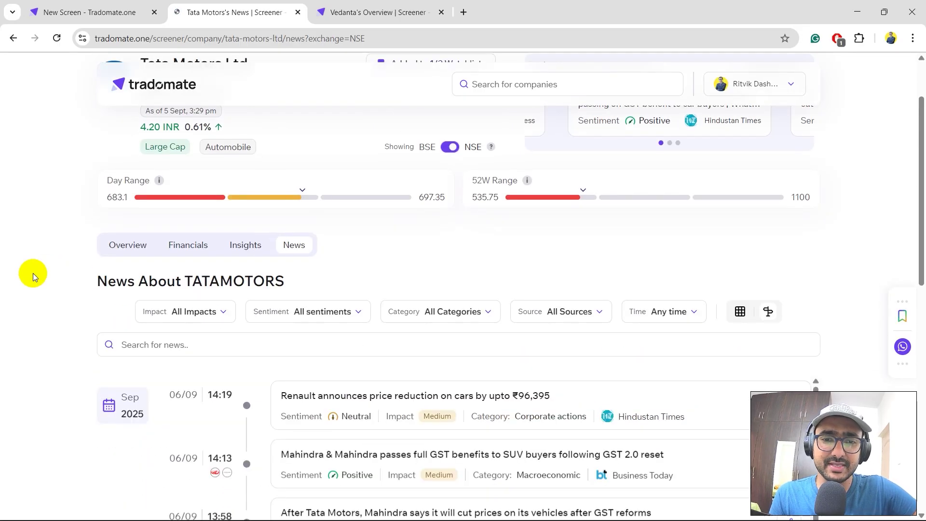
scroll(32, 273, down, 5)
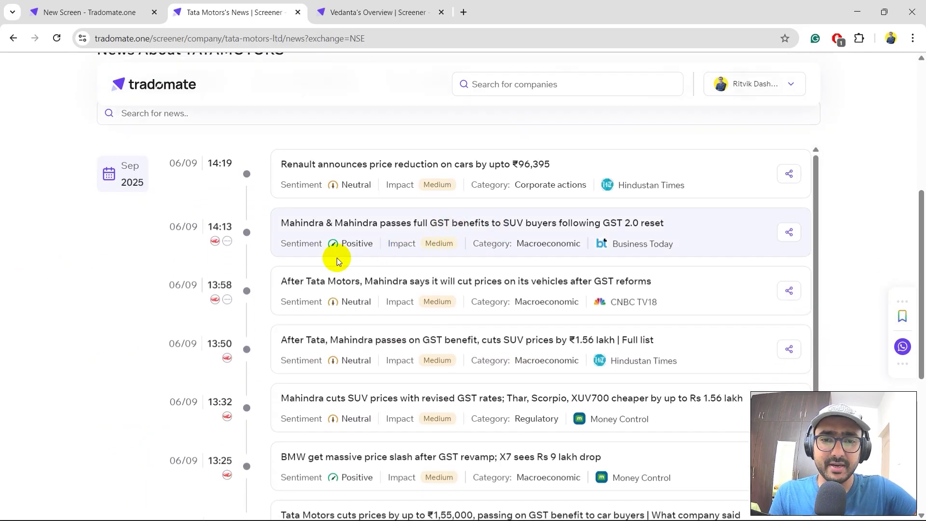
scroll(369, 290, down, 4)
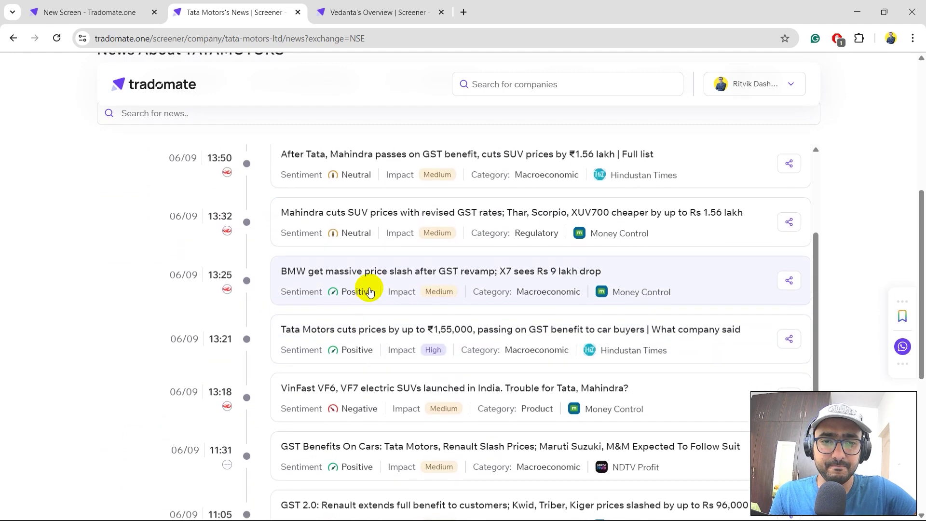
scroll(369, 289, down, 1)
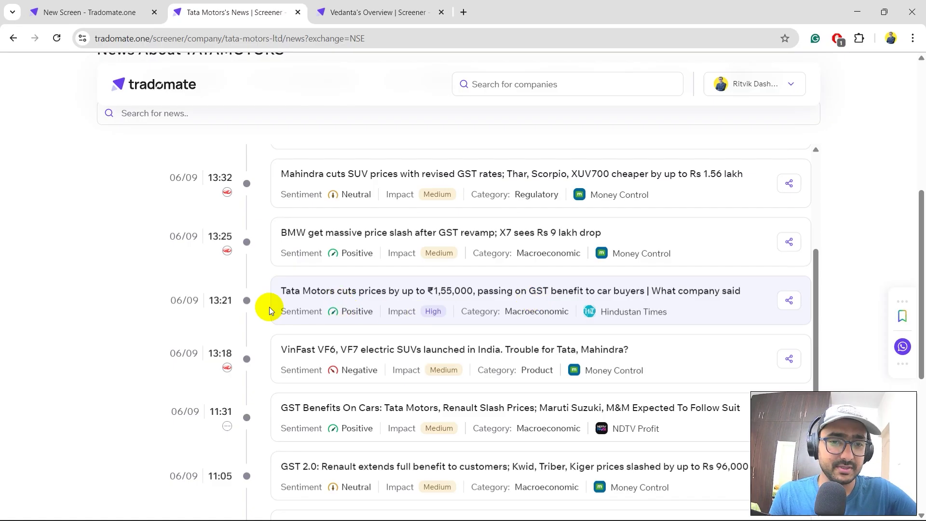
scroll(81, 291, up, 3)
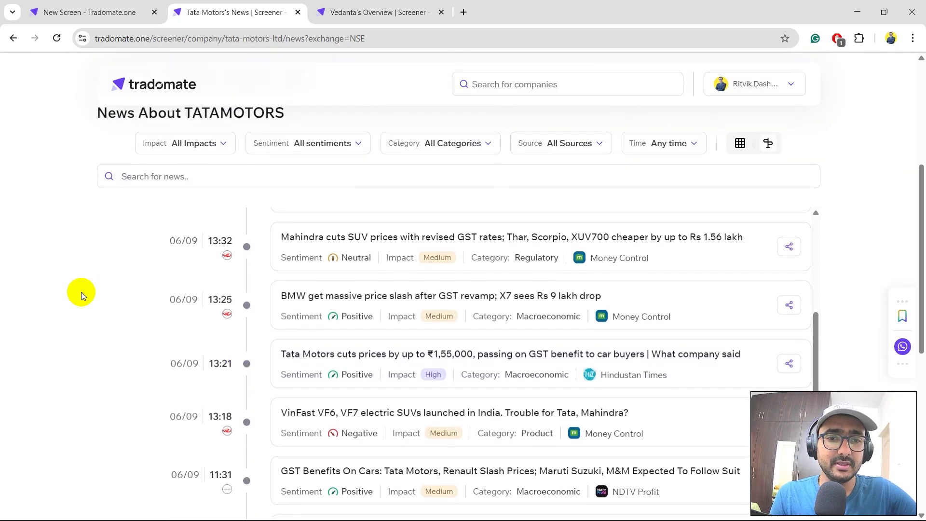
scroll(81, 292, up, 3)
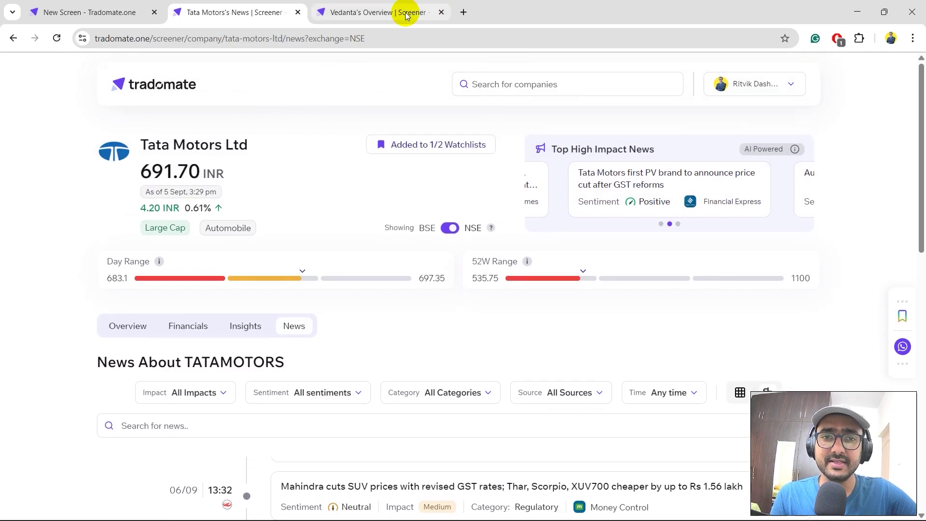
click(350, 14)
- Open Vedanta's news and expand the Jaiprakash Associates highest-bidder story's AI summary
scroll(30, 284, down, 2)
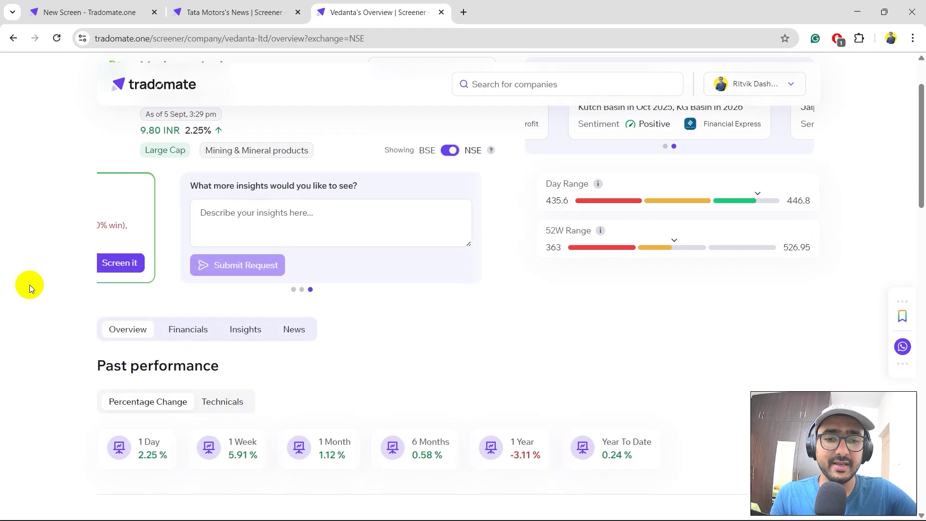
click(295, 305)
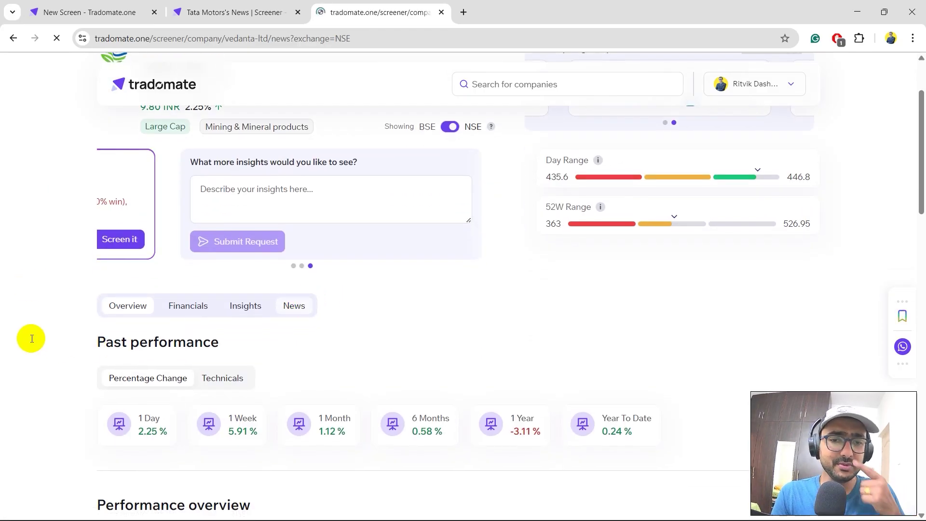
scroll(381, 434, down, 1)
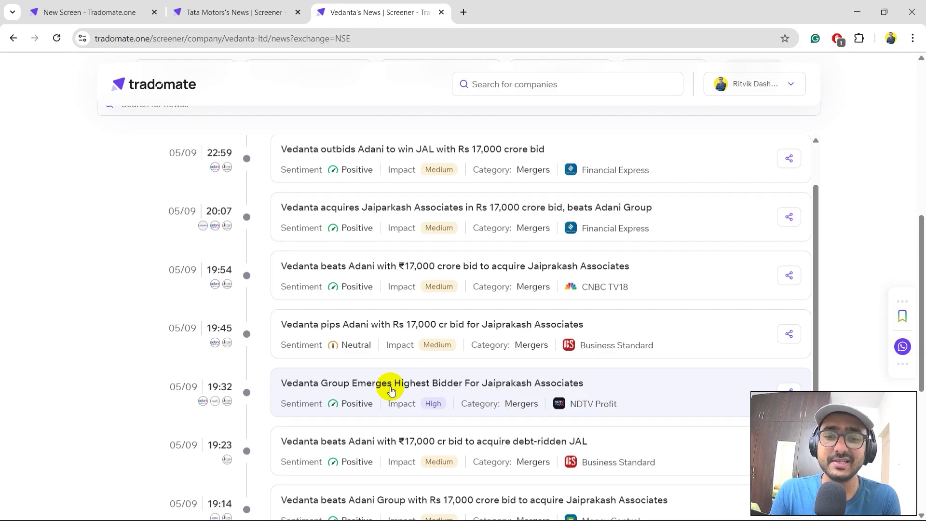
click(331, 389)
scroll(348, 410, down, 3)
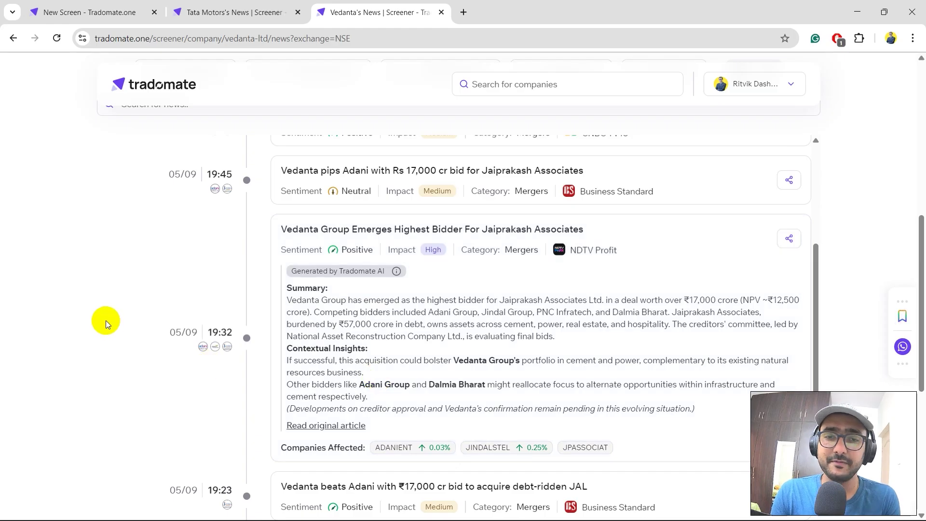
scroll(105, 320, down, 3)
scroll(105, 320, up, 4)
scroll(105, 320, up, 8)
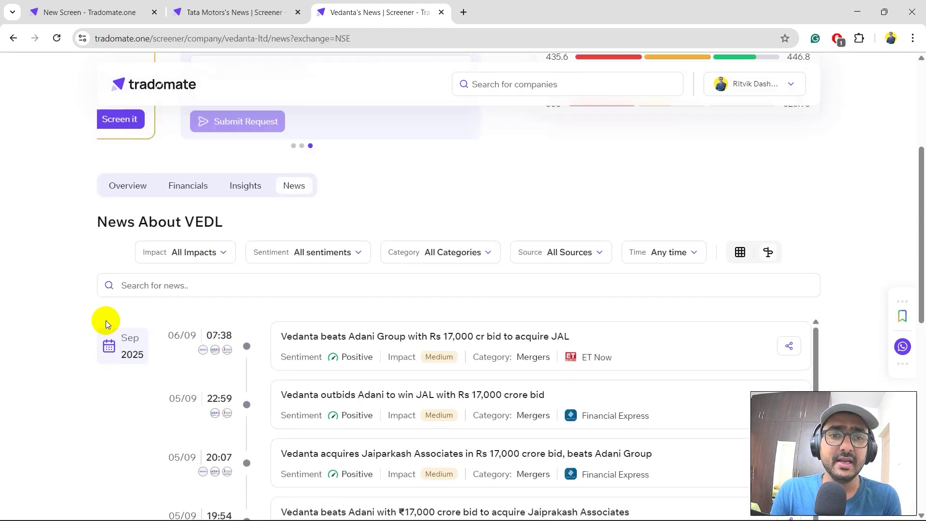
scroll(75, 241, up, 3)
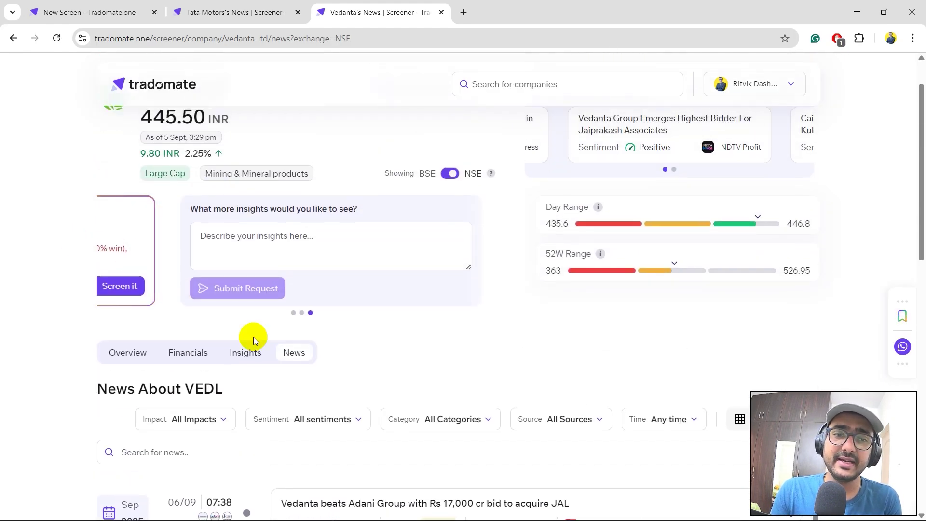
click(241, 354)
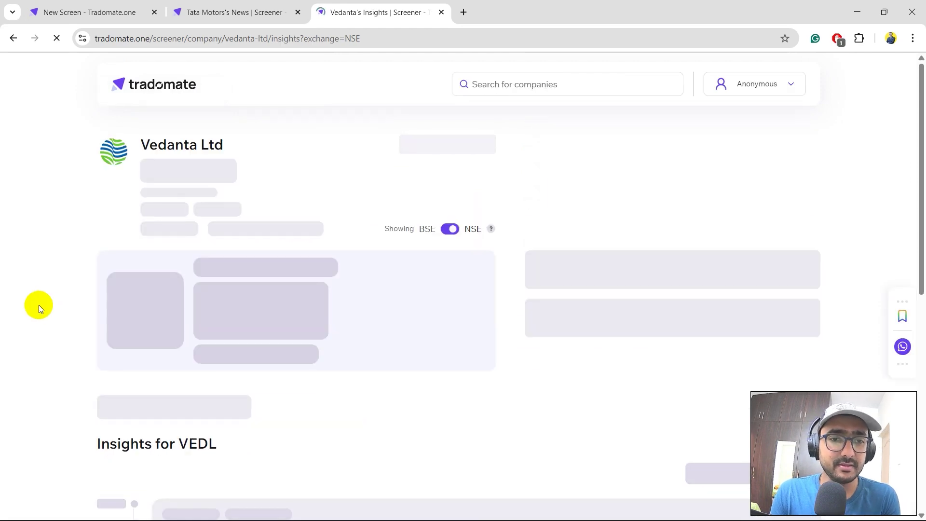
- Review Vedanta's EMA Crossover and Stealth Volume Spike insights, then open the Screener home page in a new tab
scroll(38, 305, down, 7)
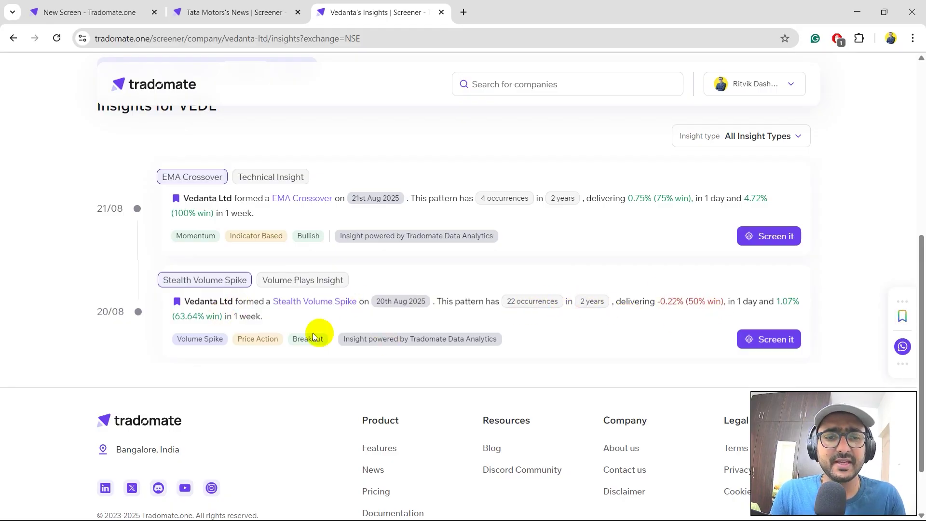
scroll(22, 305, up, 3)
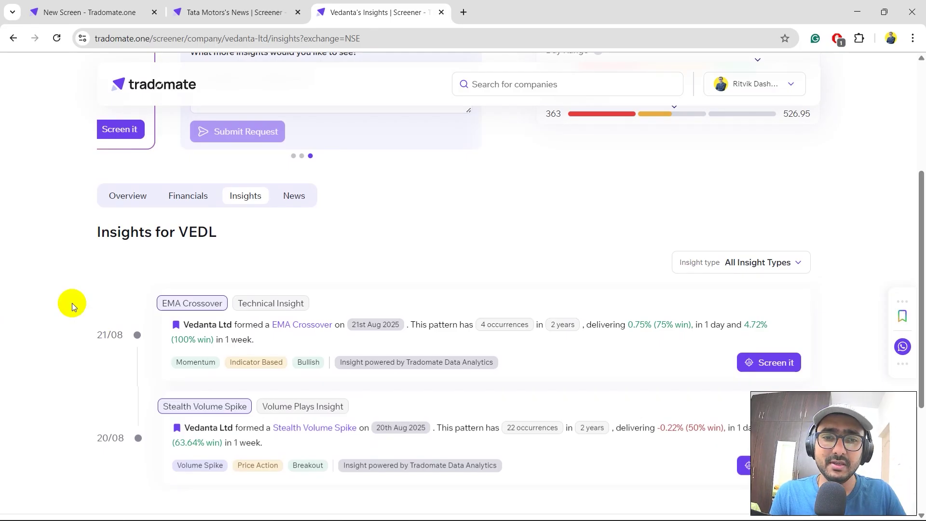
scroll(71, 302, down, 4)
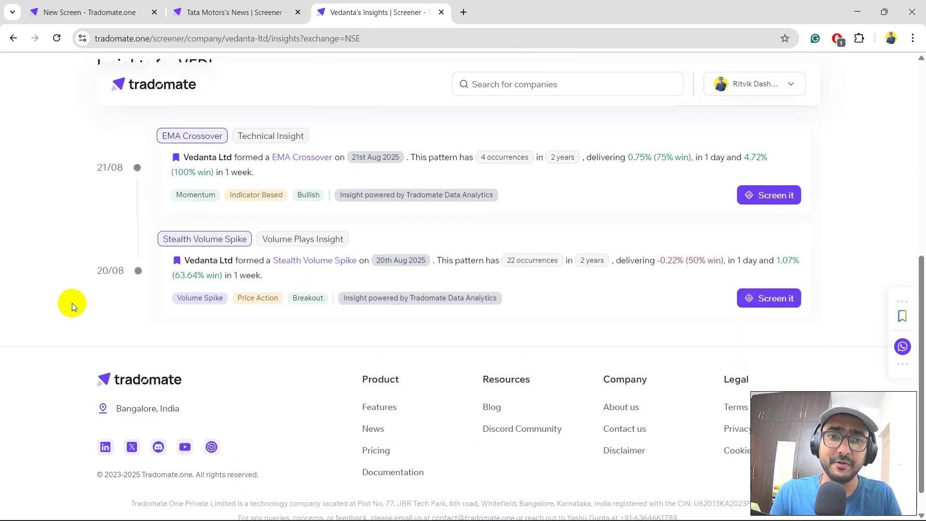
scroll(71, 302, up, 8)
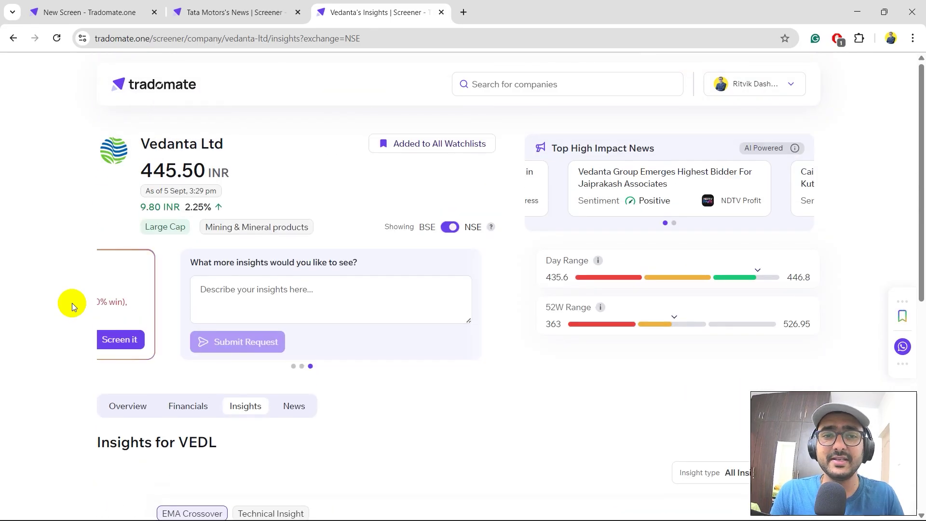
click(141, 86)
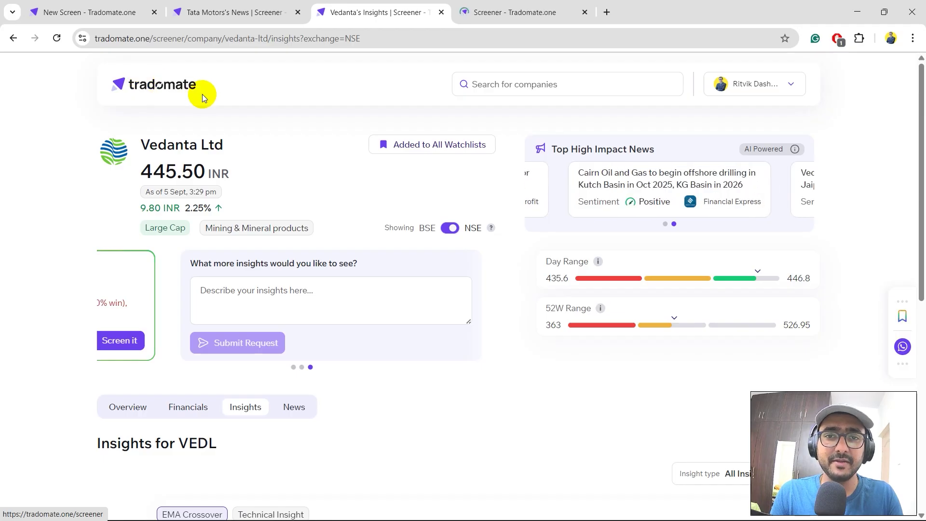
- Load the all-stocks Insights feed, led by SYRMA's 52-Week High Breakout, then return to Vedanta's tab
click(506, 12)
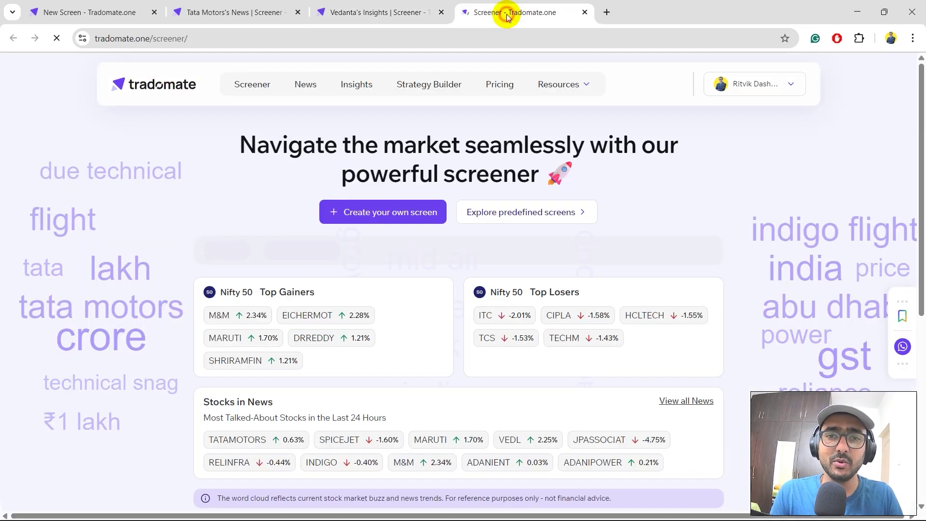
click(357, 86)
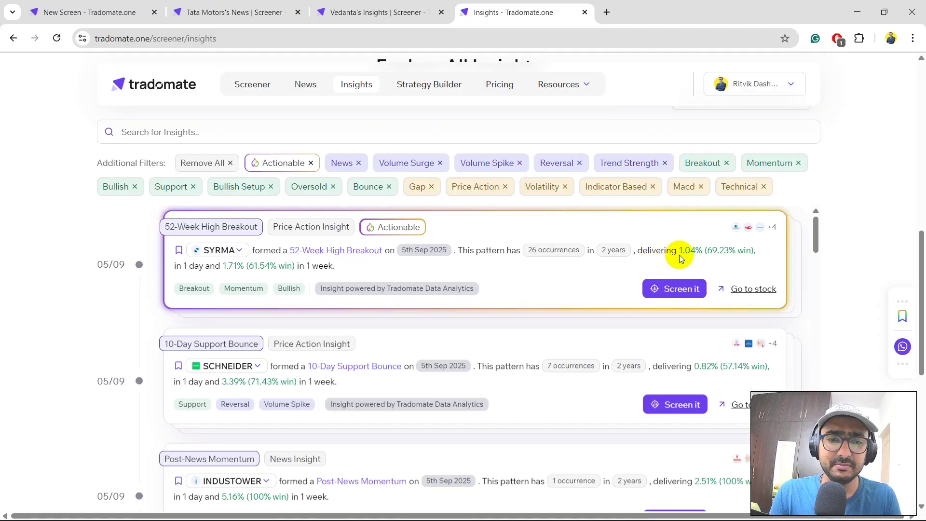
scroll(145, 285, down, 1)
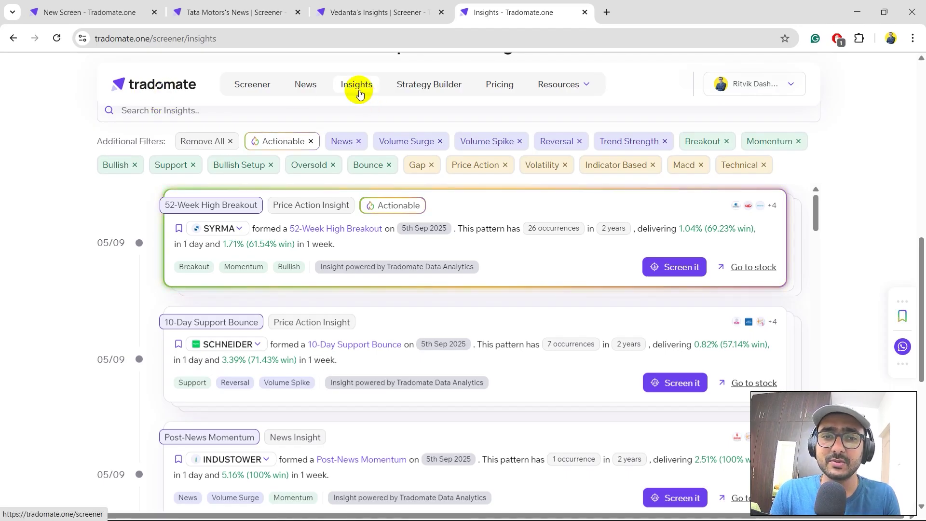
click(353, 14)
- Show Vedanta's news timeline, then return to the New custom screen tab
scroll(59, 236, down, 10)
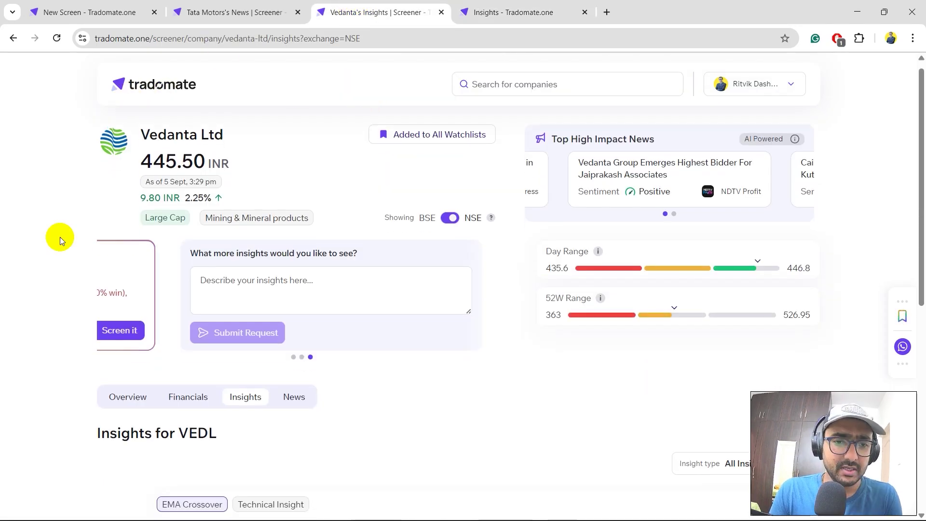
scroll(59, 236, up, 7)
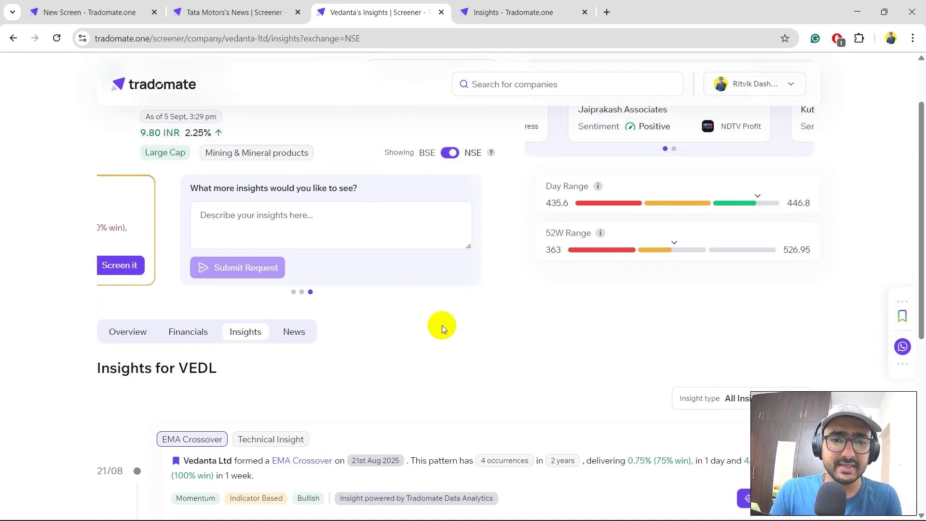
click(303, 332)
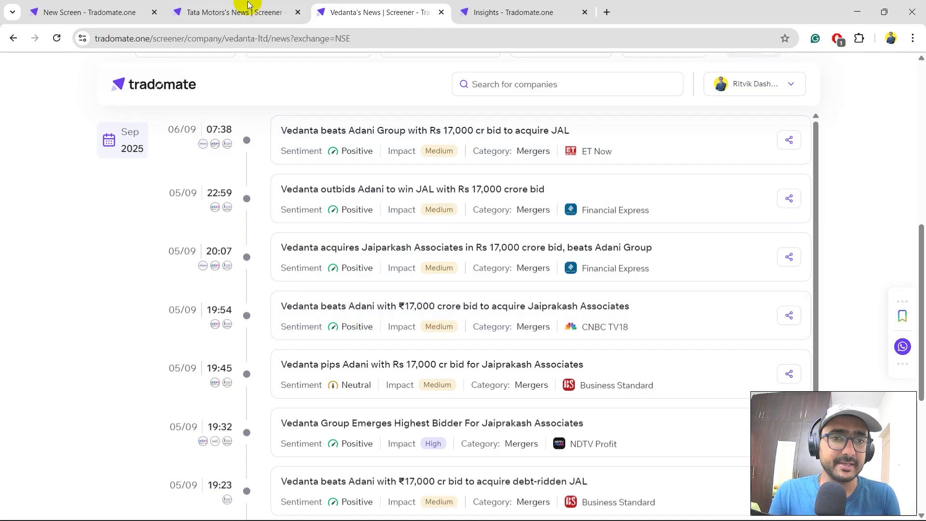
click(97, 9)
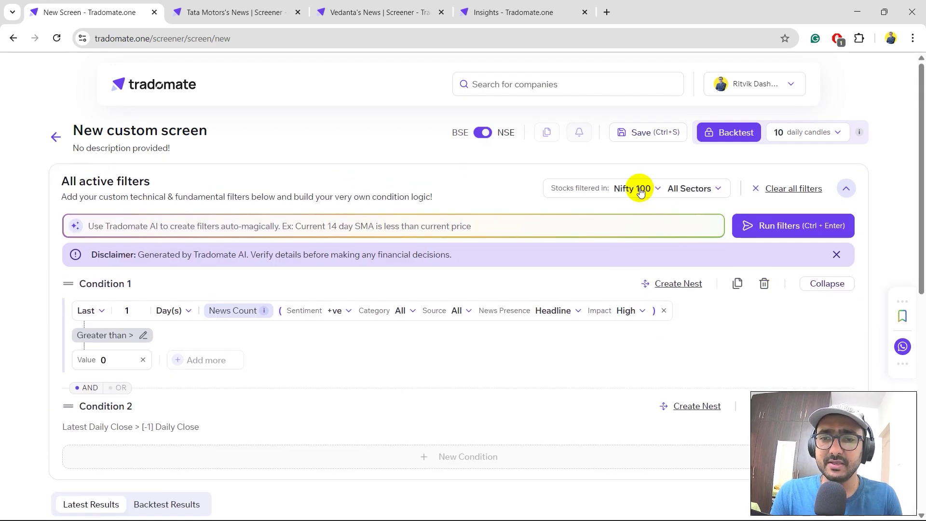
- Switch the screen's universe to Nifty 500 and rerun it, yielding 8 companies including BHEL
click(638, 189)
click(657, 398)
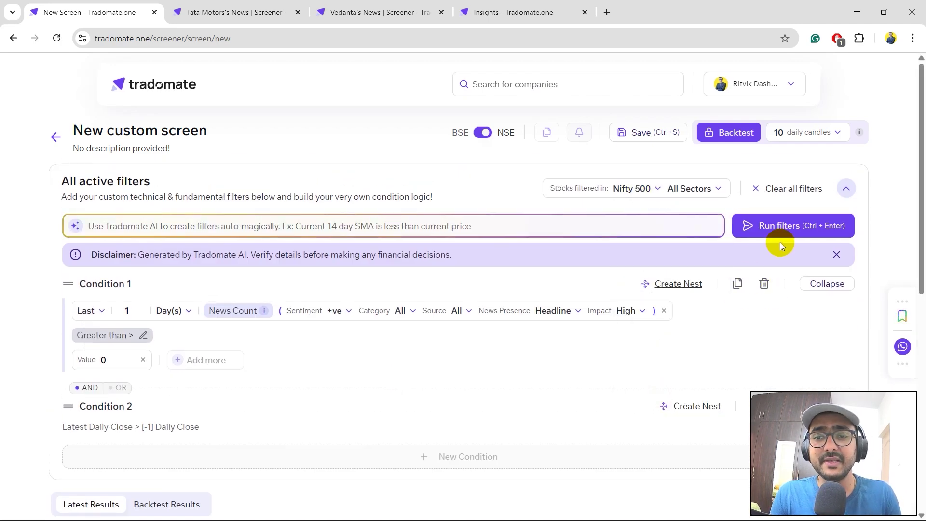
click(794, 227)
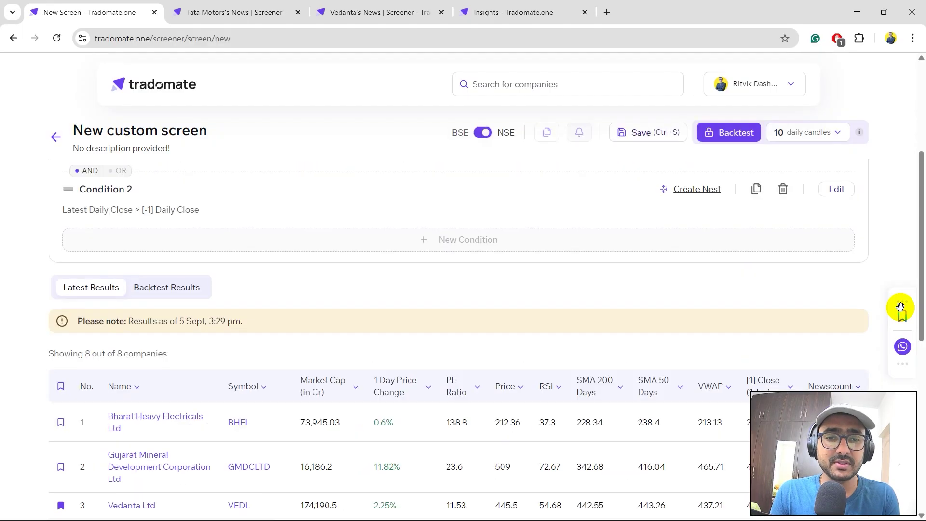
scroll(849, 285, down, 3)
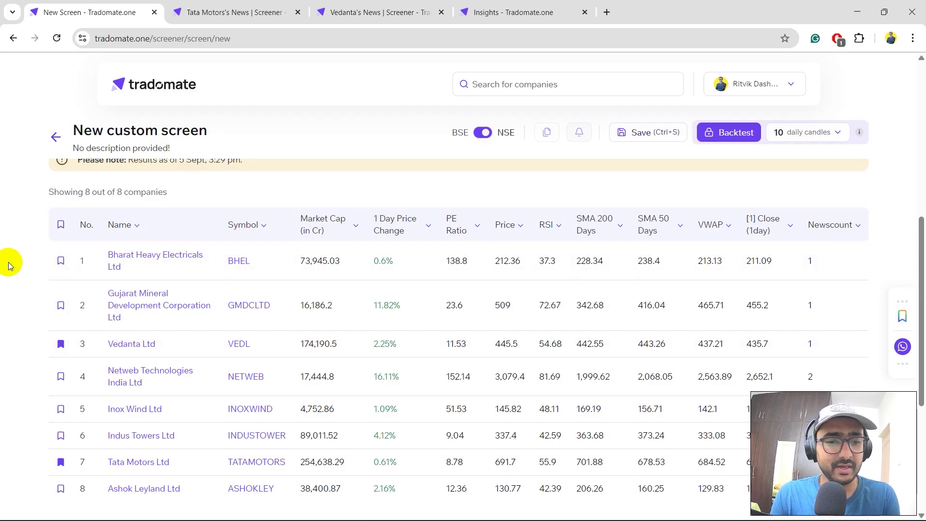
scroll(7, 262, down, 4)
scroll(8, 262, up, 10)
- Switch the universe back to Nifty 100 and rerun, leaving only Vedanta Ltd and Tata Motors Ltd
click(633, 189)
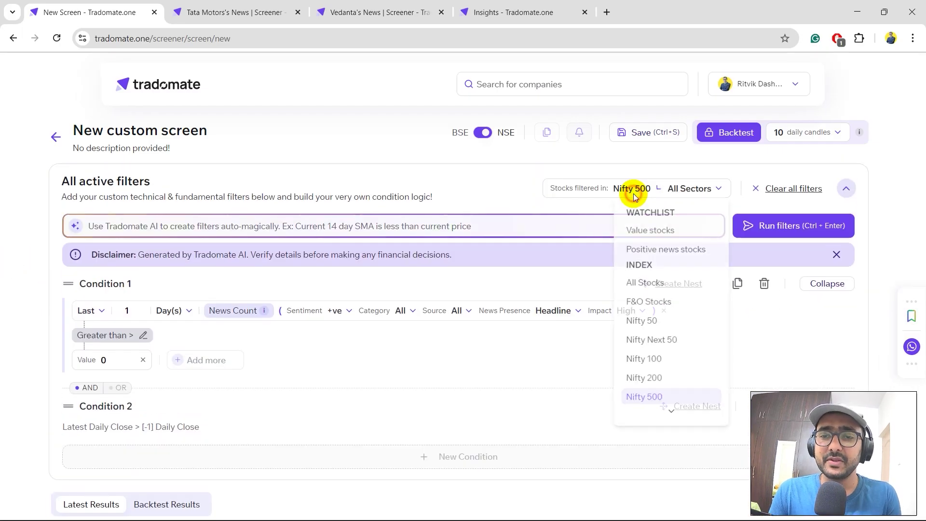
click(651, 359)
click(782, 236)
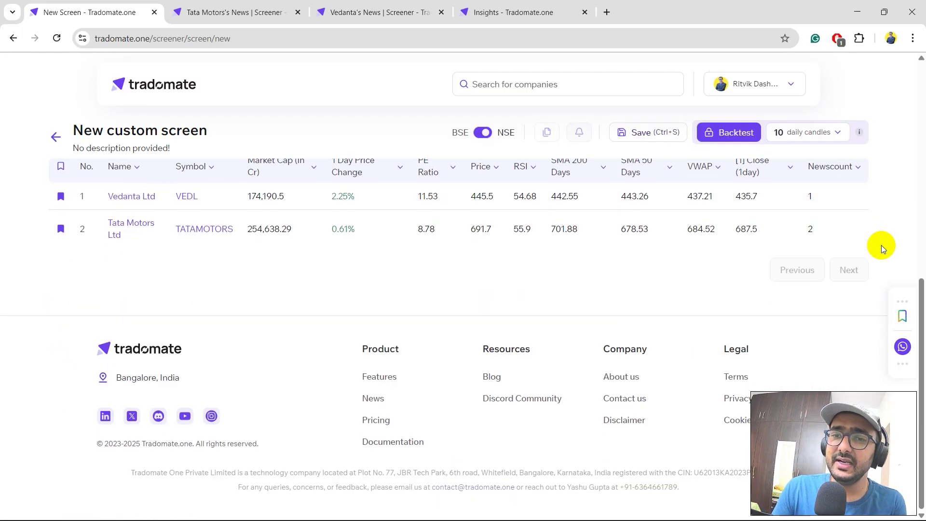
scroll(881, 245, up, 7)
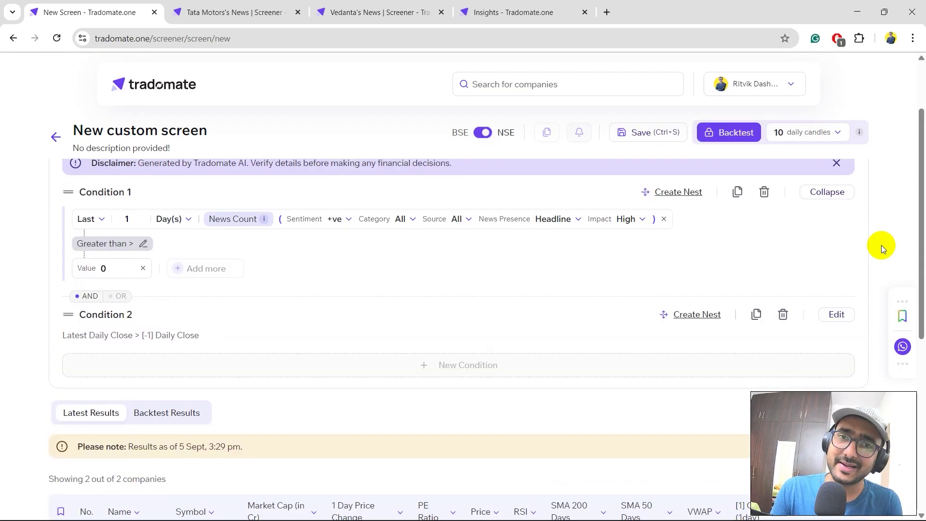
scroll(881, 245, down, 4)
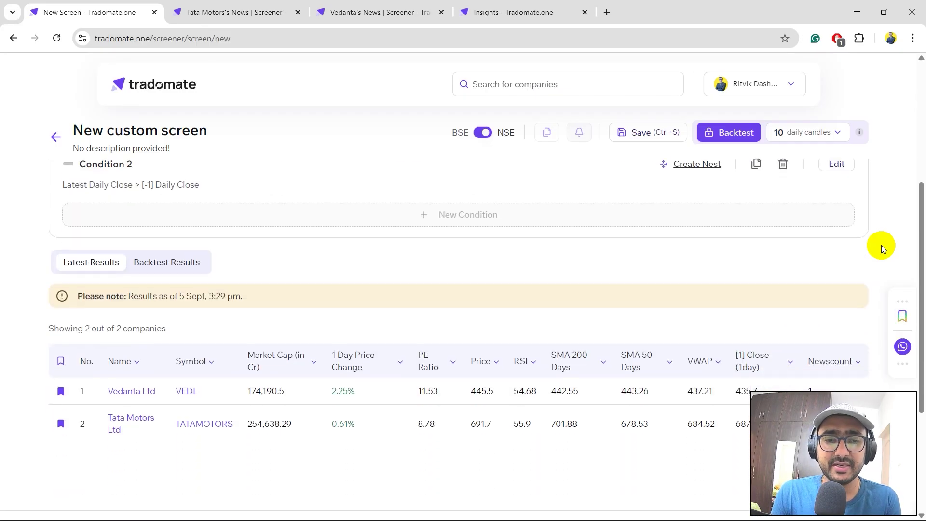
scroll(768, 293, up, 6)
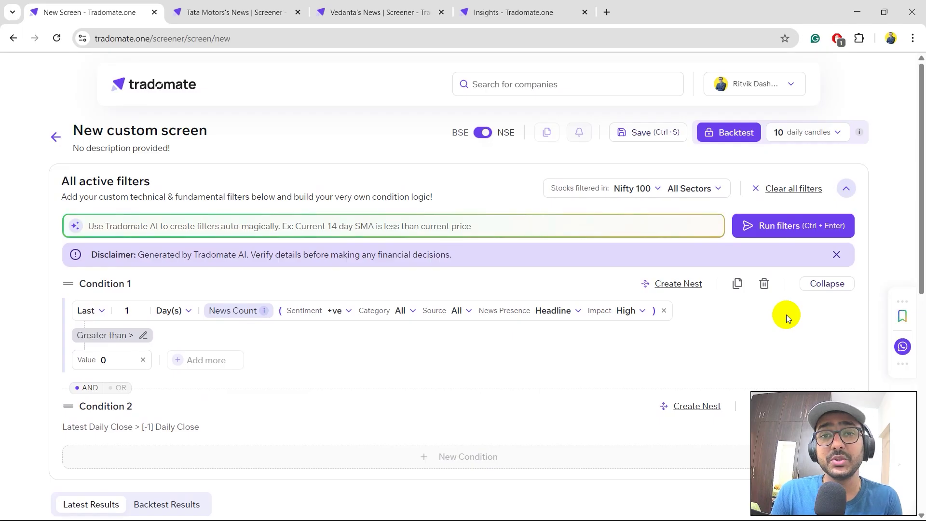
- Backtest over 100 daily candles, saving the screen as 'Positive news and high impact'
click(797, 134)
click(791, 217)
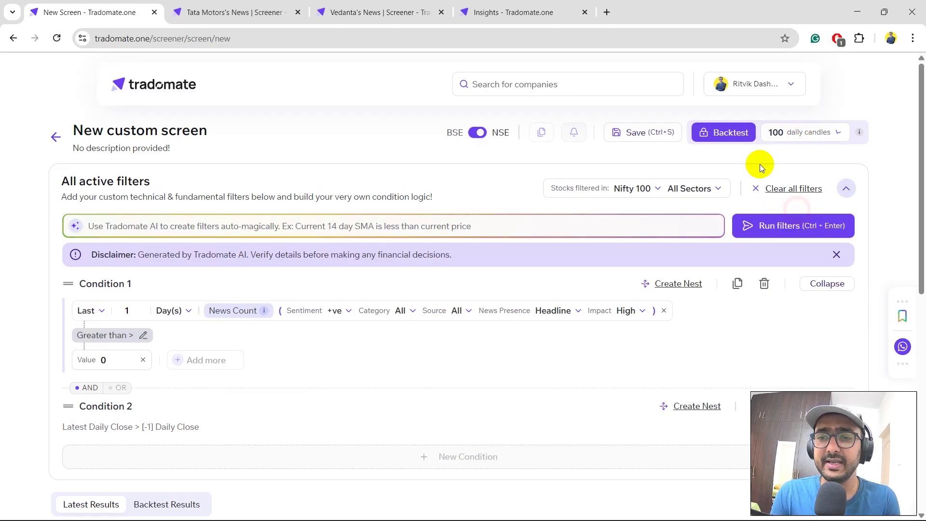
click(717, 126)
text(Positive news and high impact)
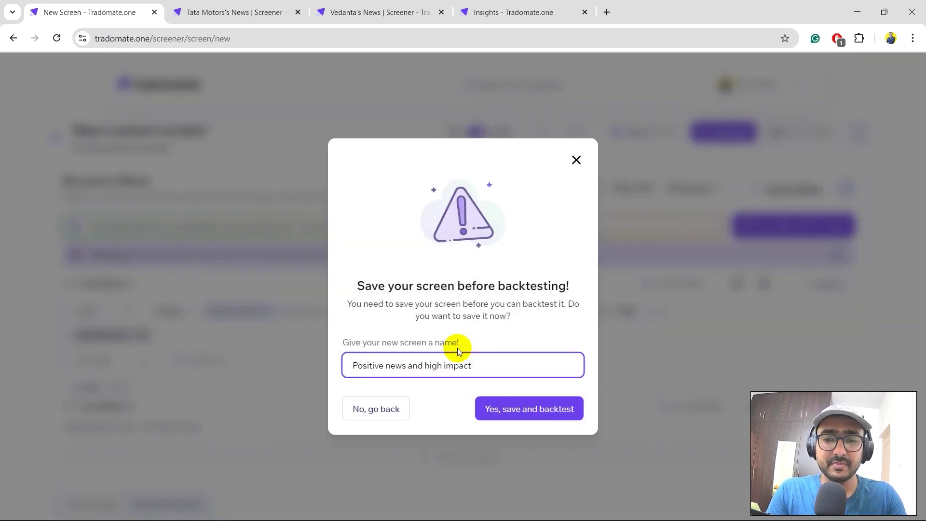
click(528, 409)
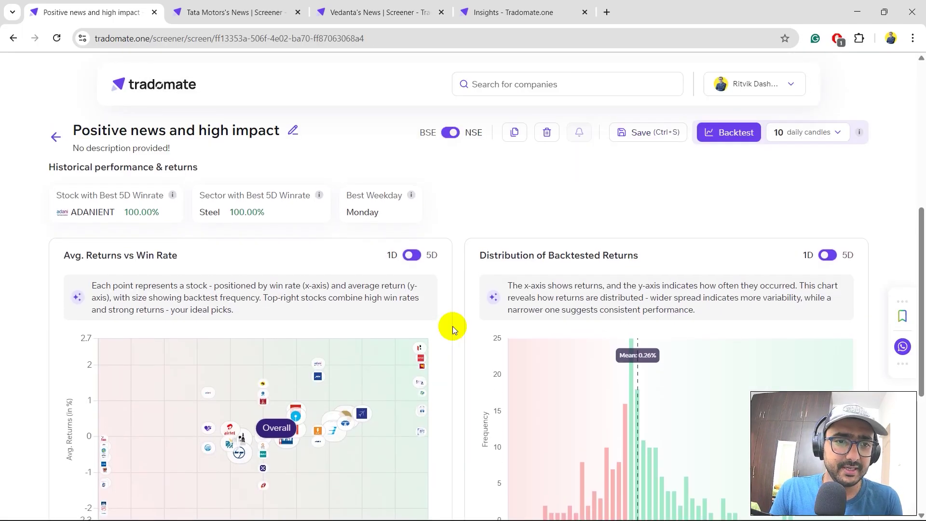
- Inspect points on the Avg. Returns vs Win Rate scatter in the backtest overview
scroll(452, 325, down, 1)
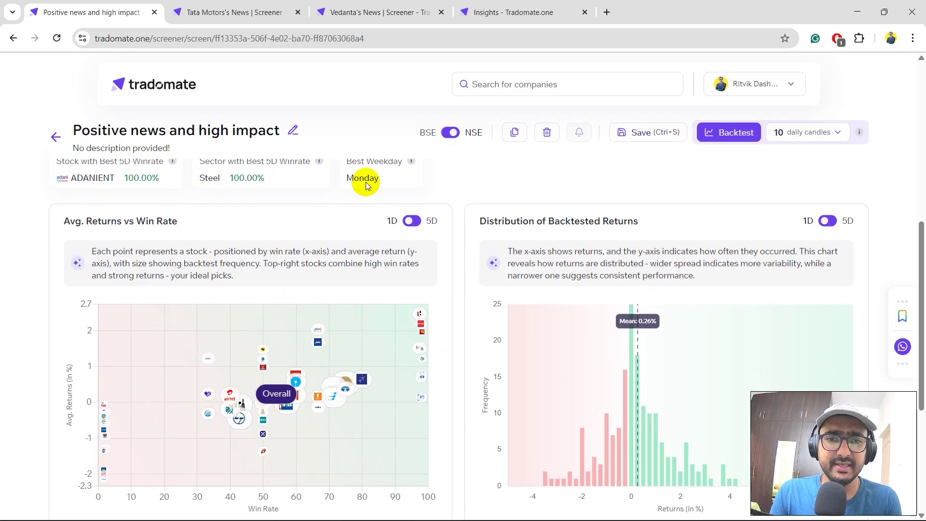
scroll(462, 274, down, 2)
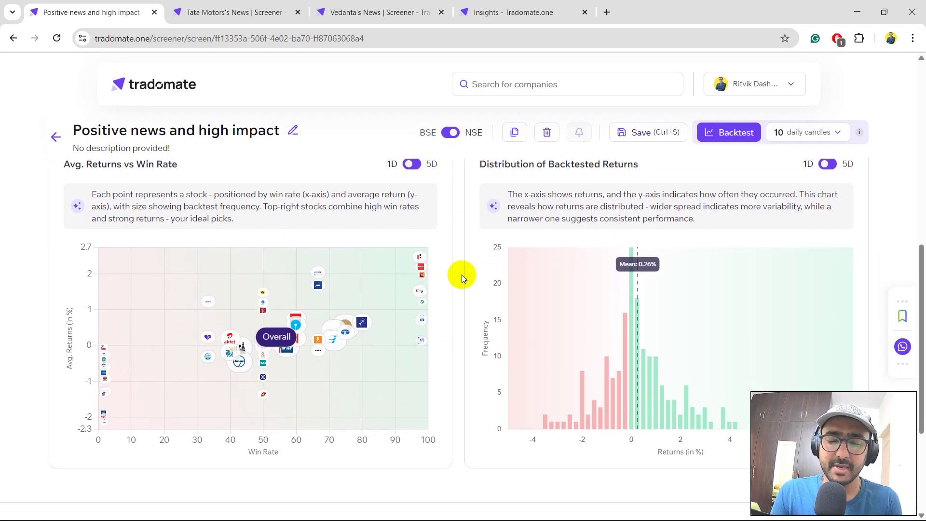
mouse_move(344, 329)
mouse_move(419, 241)
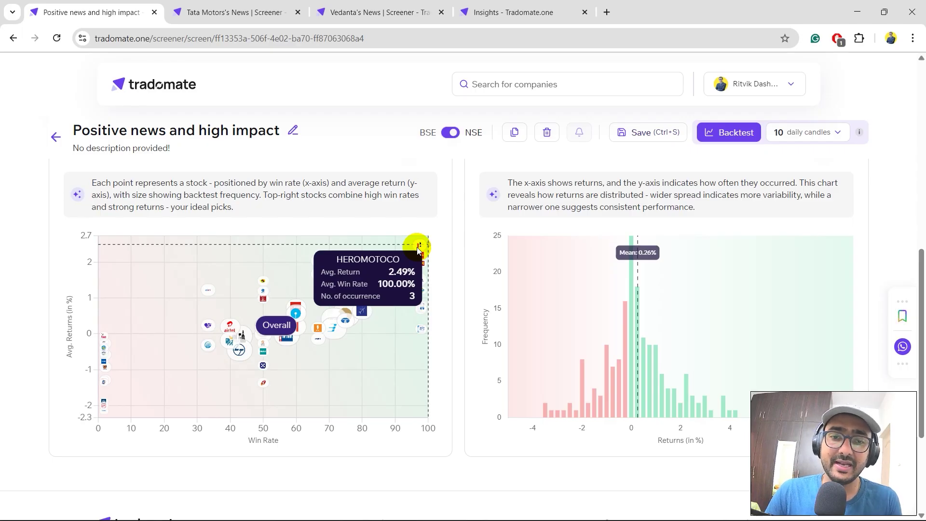
mouse_move(361, 314)
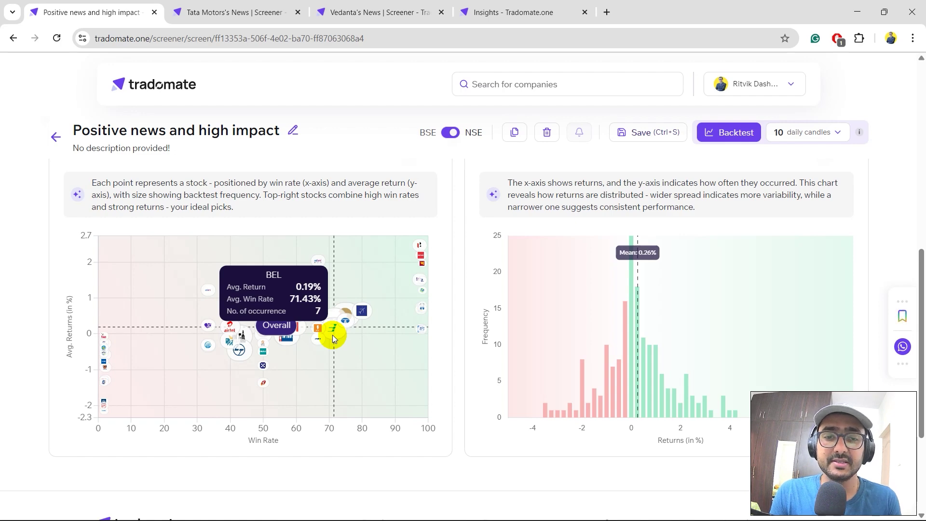
scroll(456, 198, down, 1)
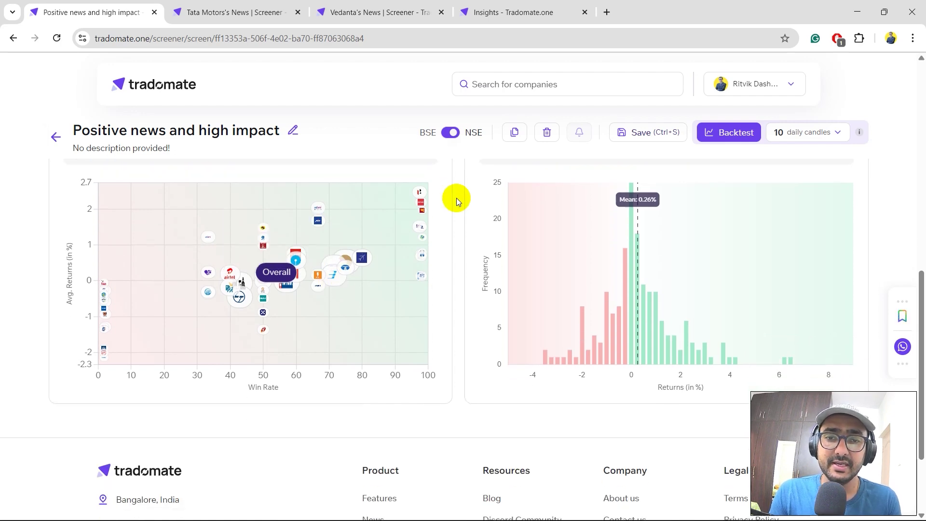
scroll(423, 200, up, 2)
- Switch the scatter to 5-day returns, then open the Deep-Dive breakdown
click(422, 200)
mouse_move(414, 322)
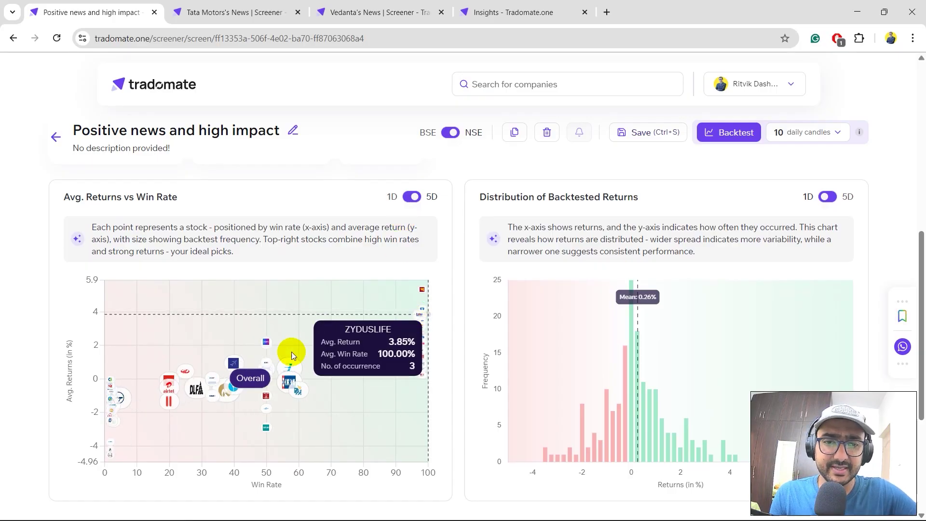
mouse_move(287, 367)
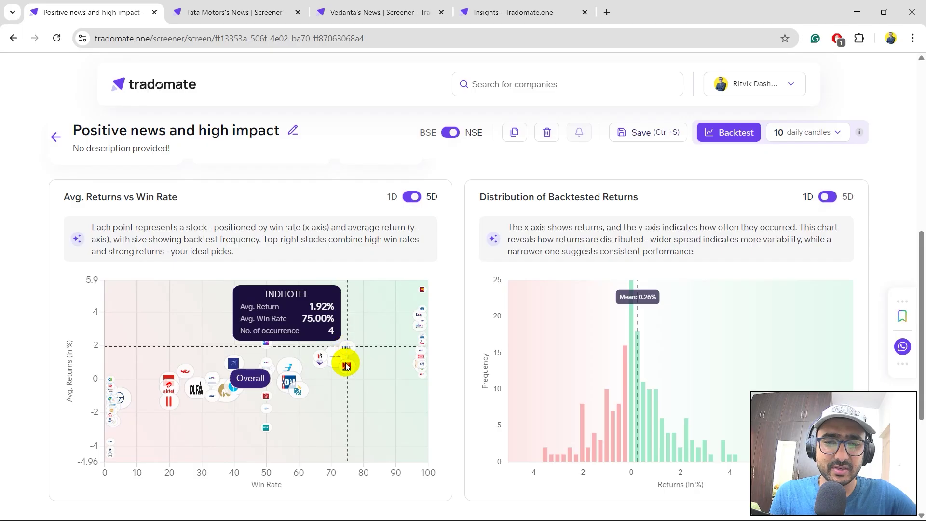
mouse_move(332, 367)
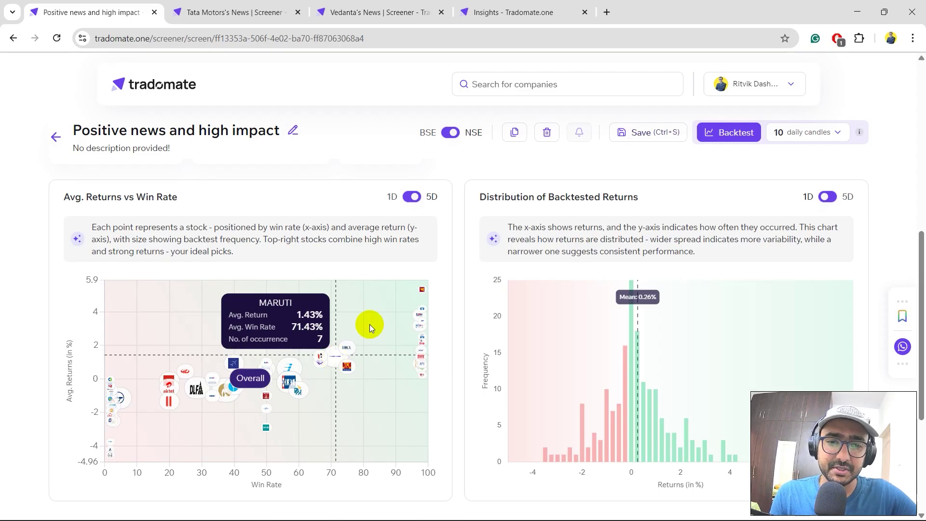
scroll(232, 282, up, 4)
click(122, 260)
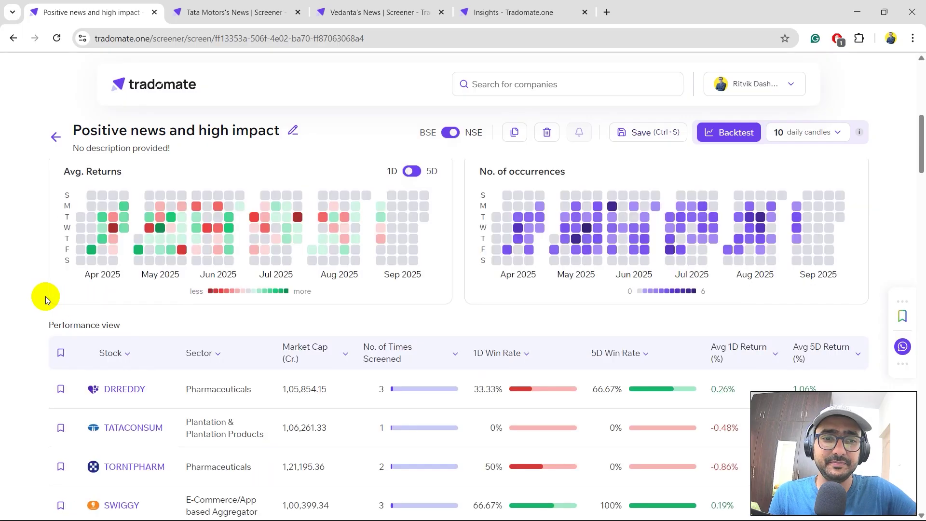
- Sort the Performance table by No. of Times Screened
scroll(45, 296, down, 3)
scroll(43, 297, down, 1)
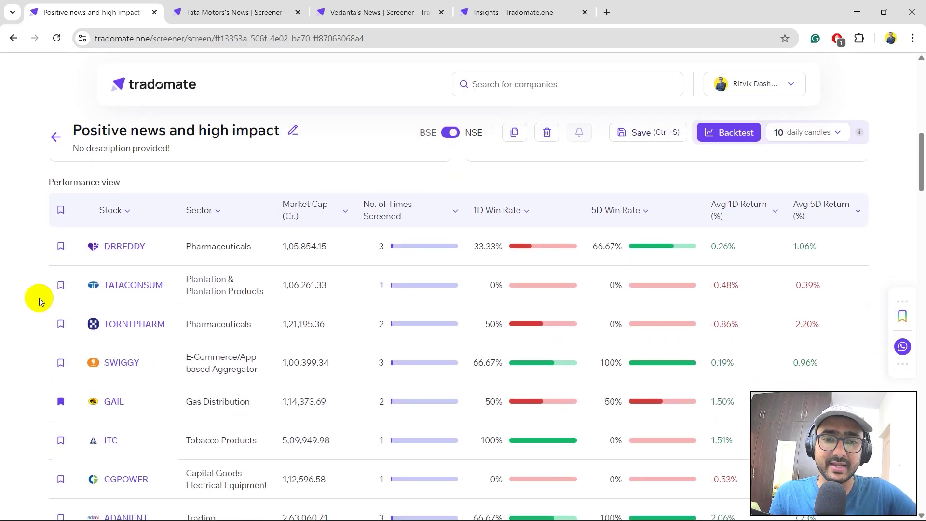
click(416, 208)
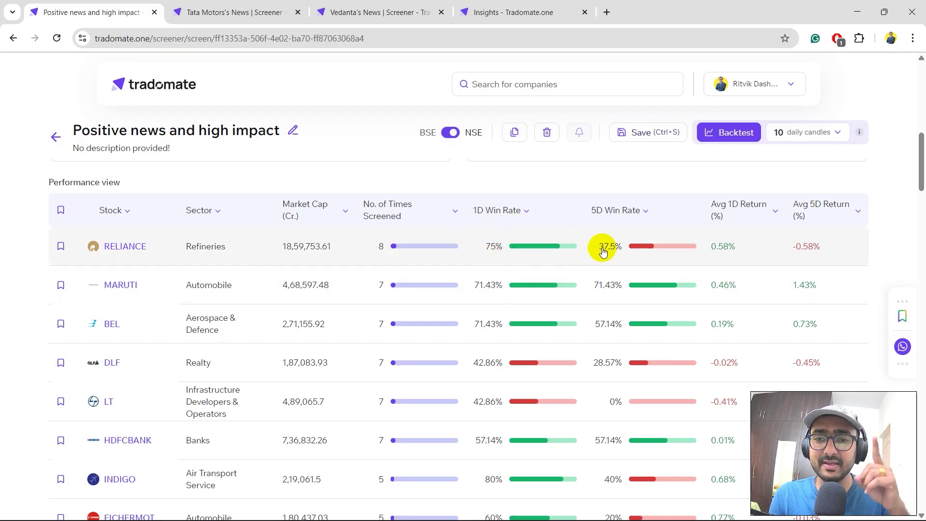
mouse_move(666, 248)
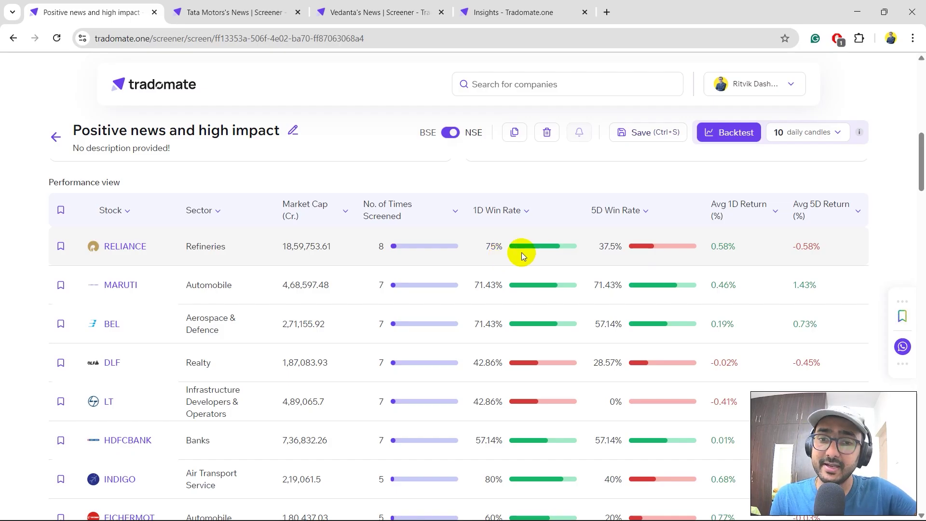
- Sort the table by 1D Win Rate descending, with ITC, PIDILITIND and VEDL leading at 100%
click(498, 212)
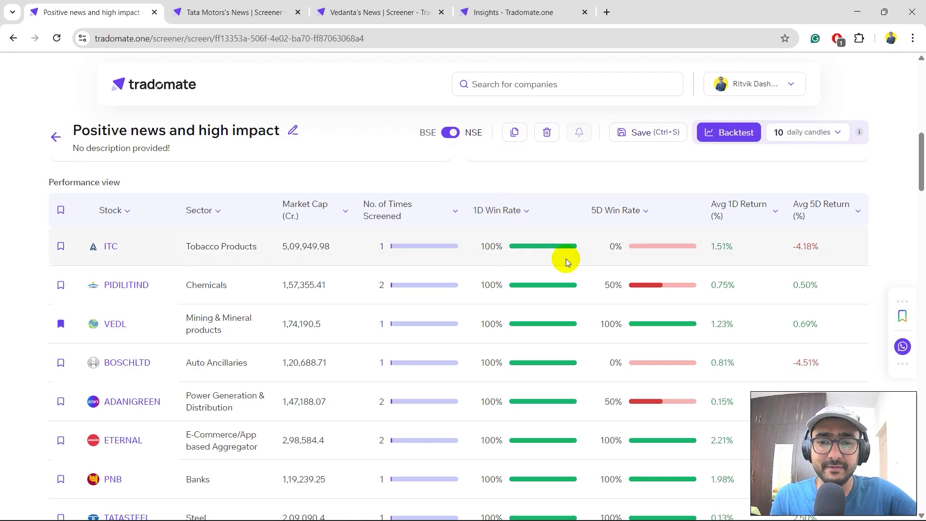
scroll(566, 258, down, 1)
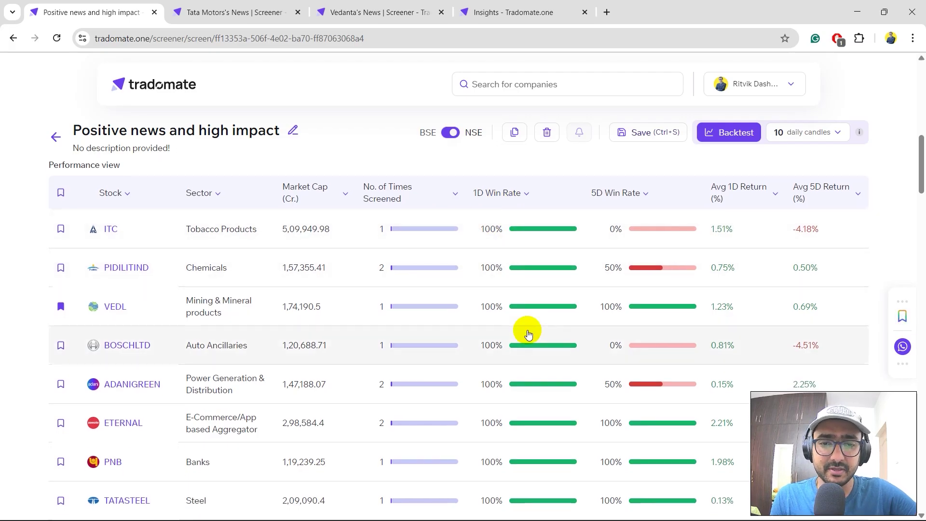
scroll(407, 189, down, 1)
scroll(417, 371, down, 3)
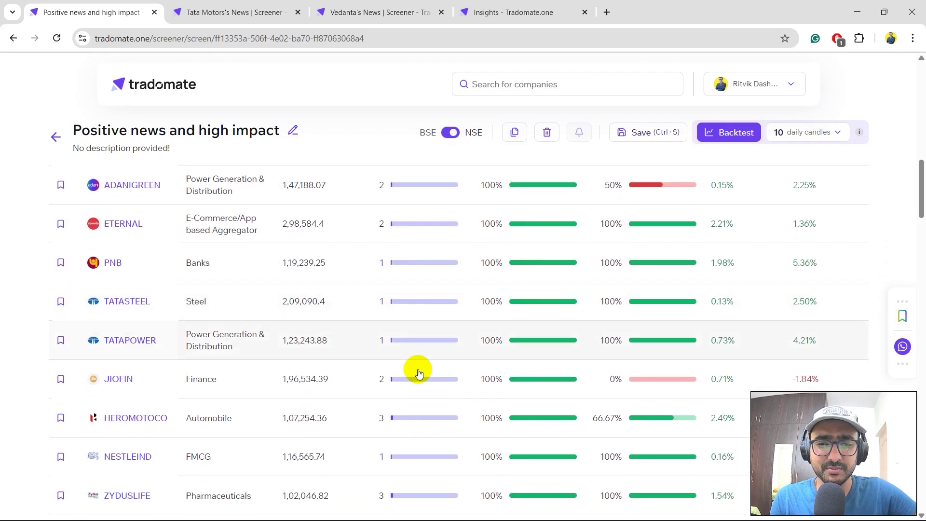
scroll(418, 372, down, 3)
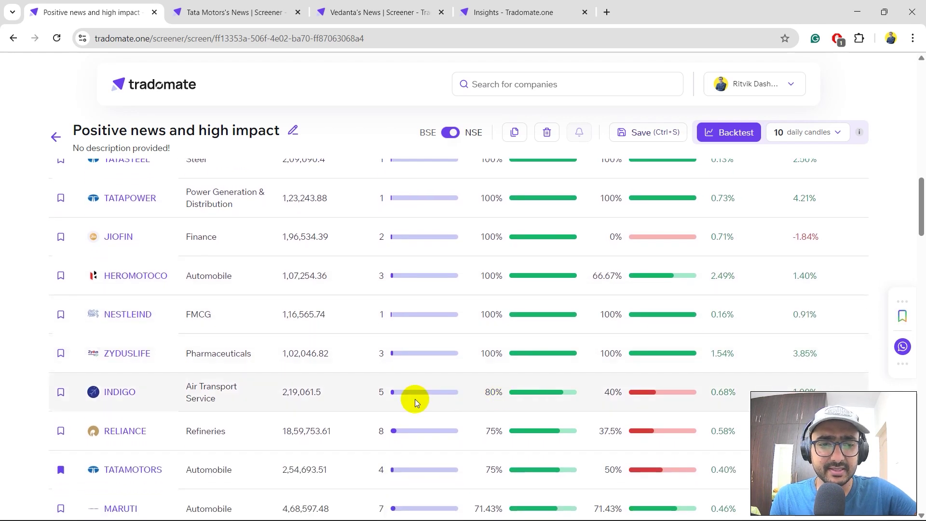
scroll(468, 393, down, 2)
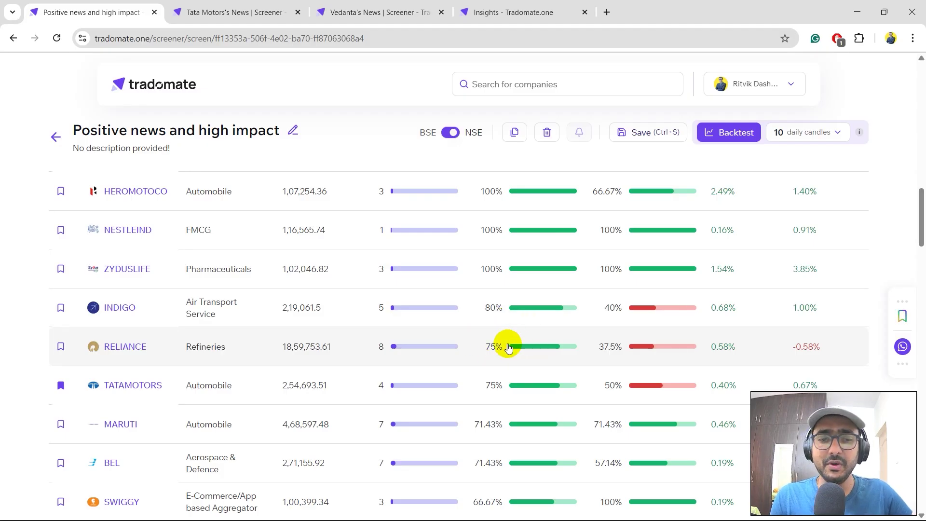
mouse_move(509, 347)
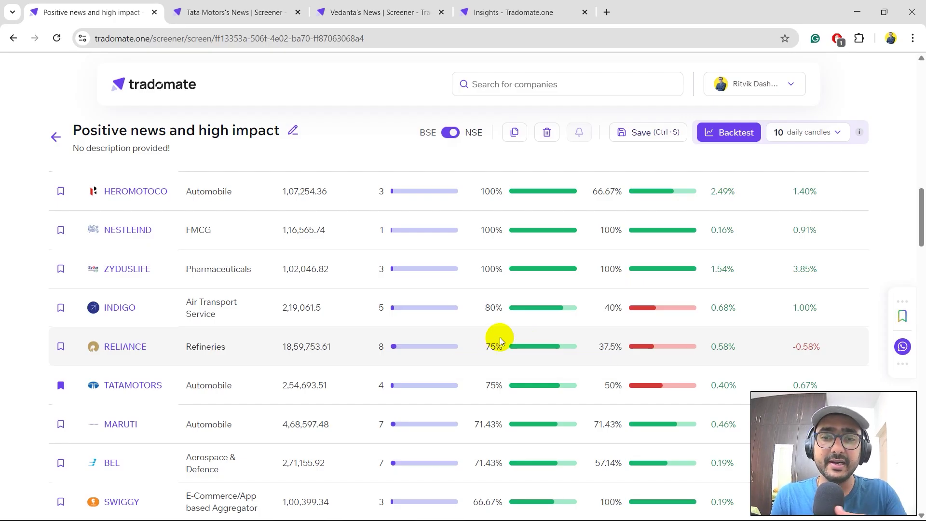
scroll(527, 348, down, 2)
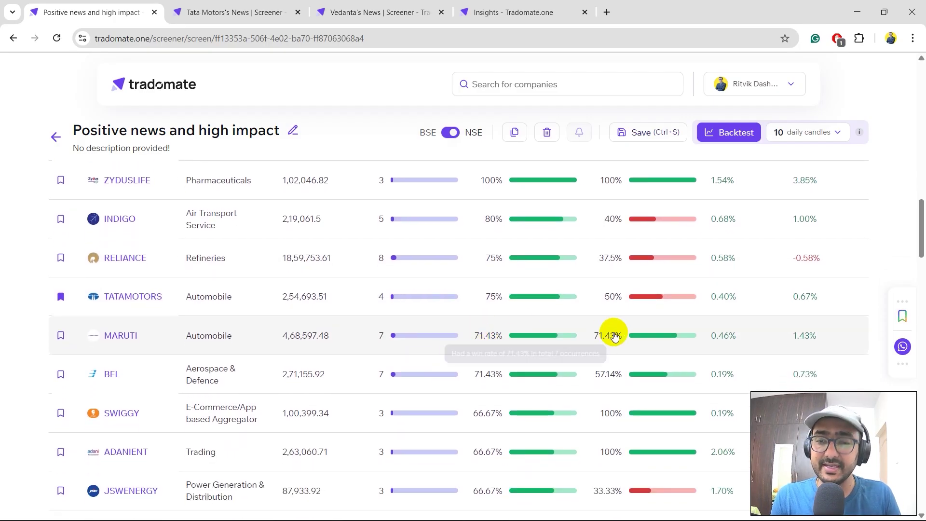
mouse_move(626, 340)
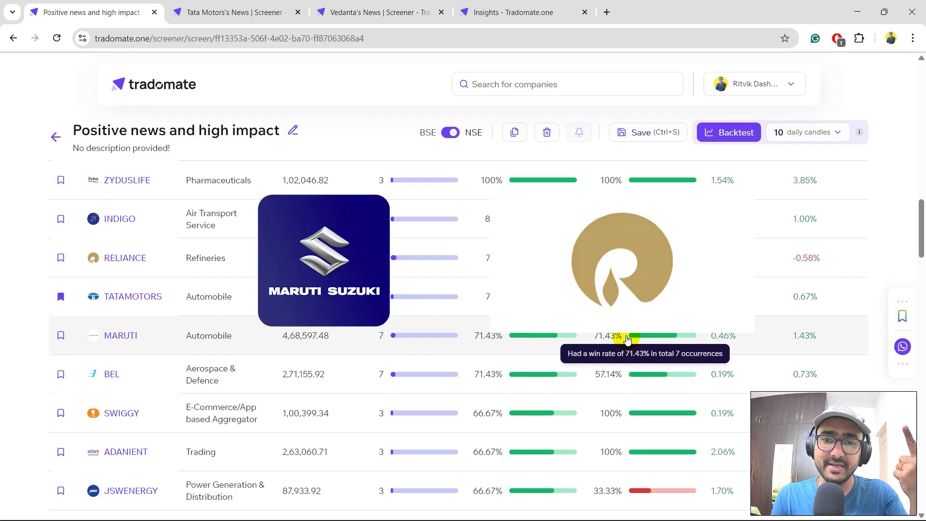
scroll(627, 339, up, 2)
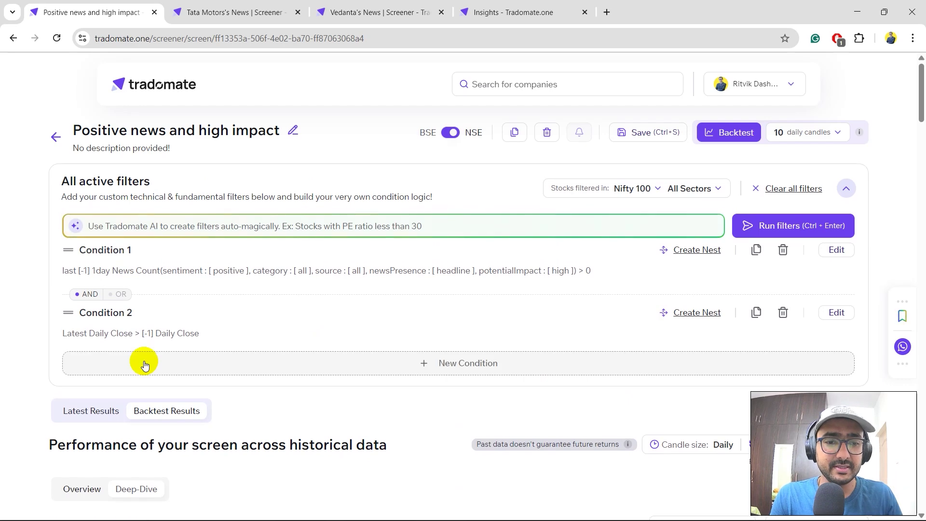
scroll(144, 361, down, 4)
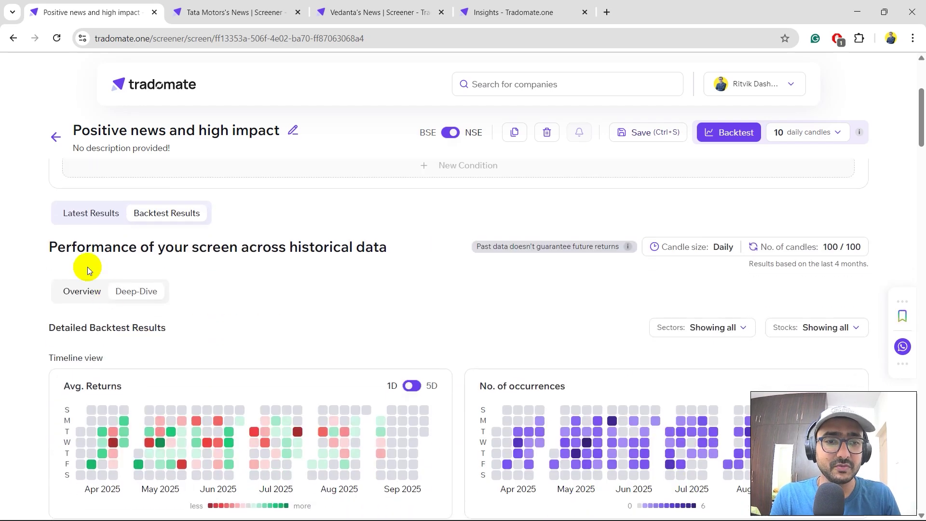
- View the screen's 2 latest matching companies, then return to the Insights tab
click(79, 211)
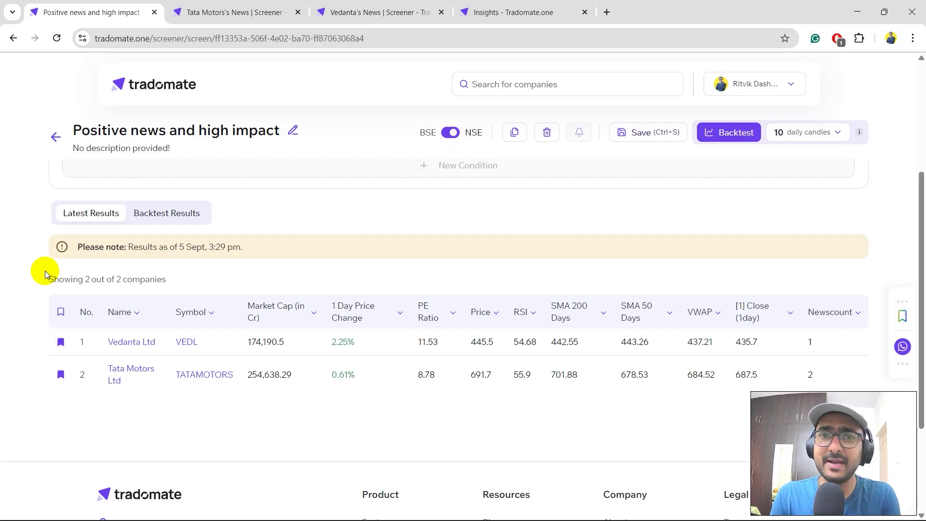
scroll(45, 271, down, 1)
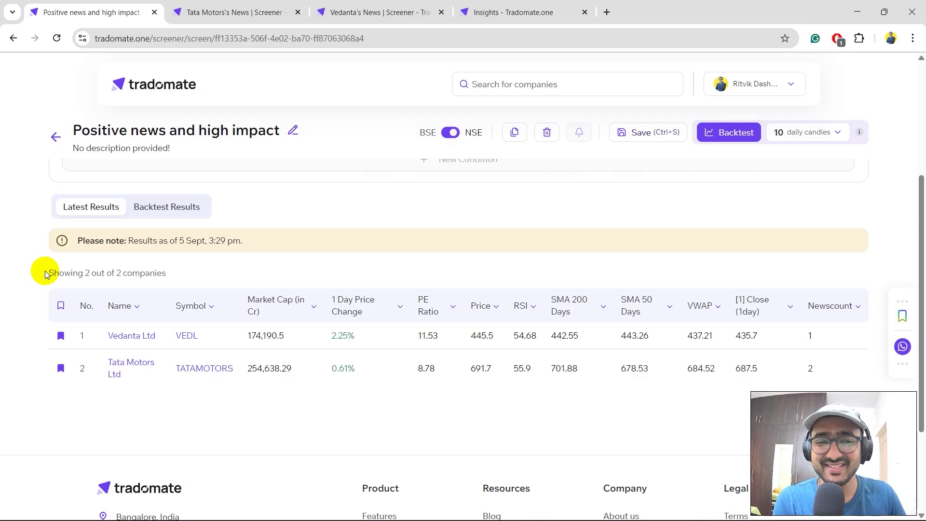
click(497, 12)
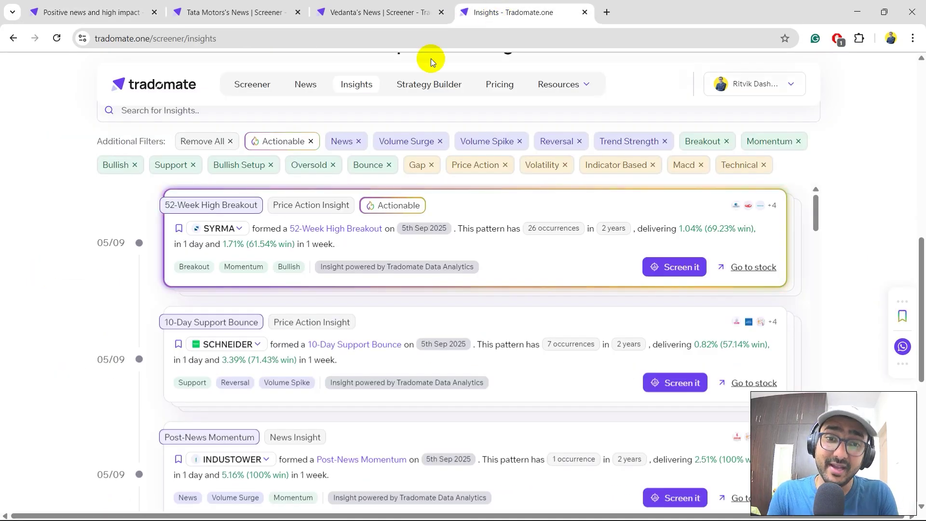
- Open the News page and expand the 13:50 Mahindra GST story to read its AI summary
click(311, 90)
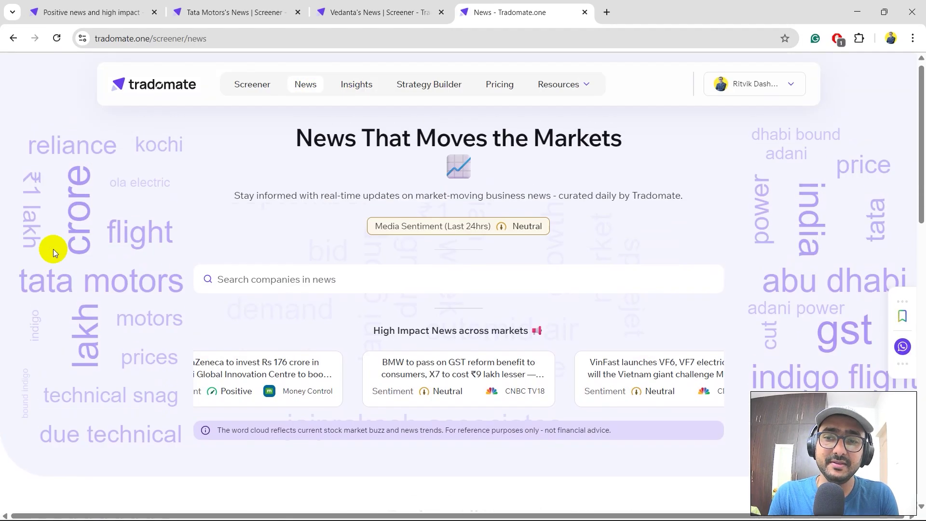
scroll(53, 249, down, 1)
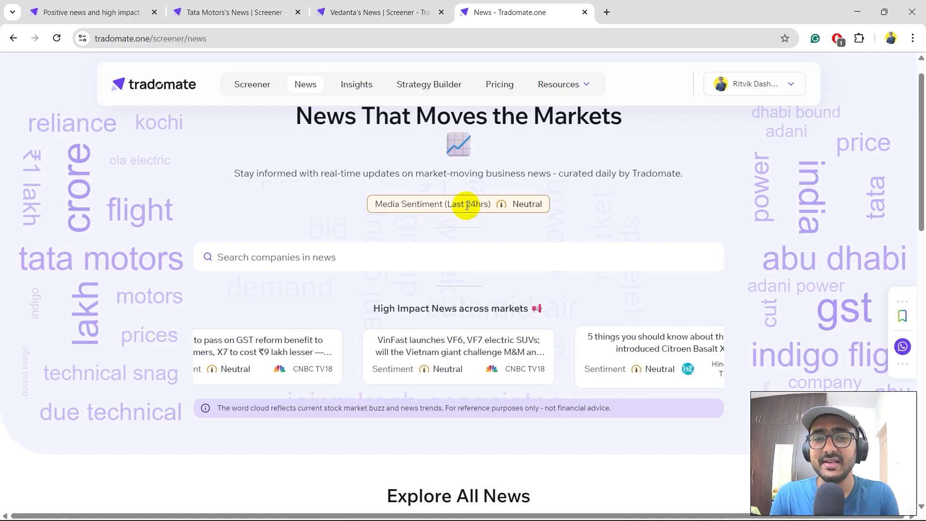
scroll(61, 297, down, 10)
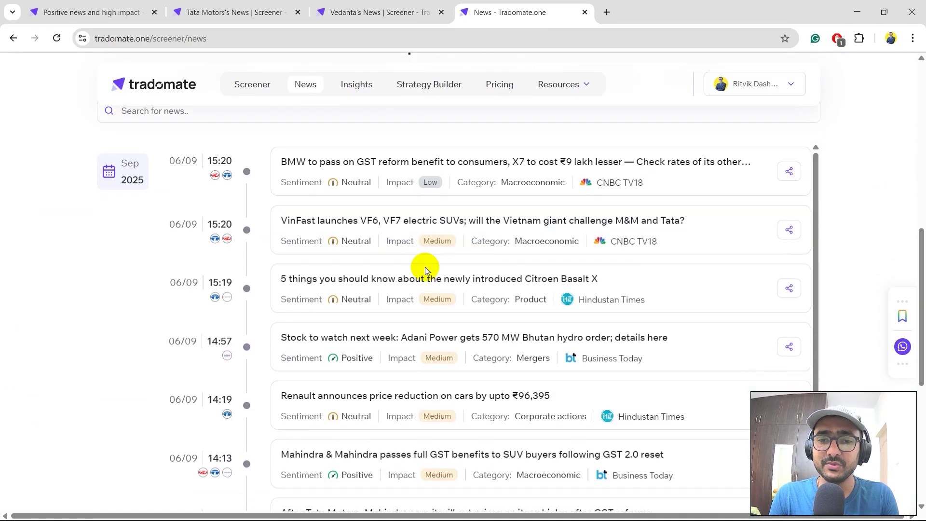
scroll(340, 390, down, 5)
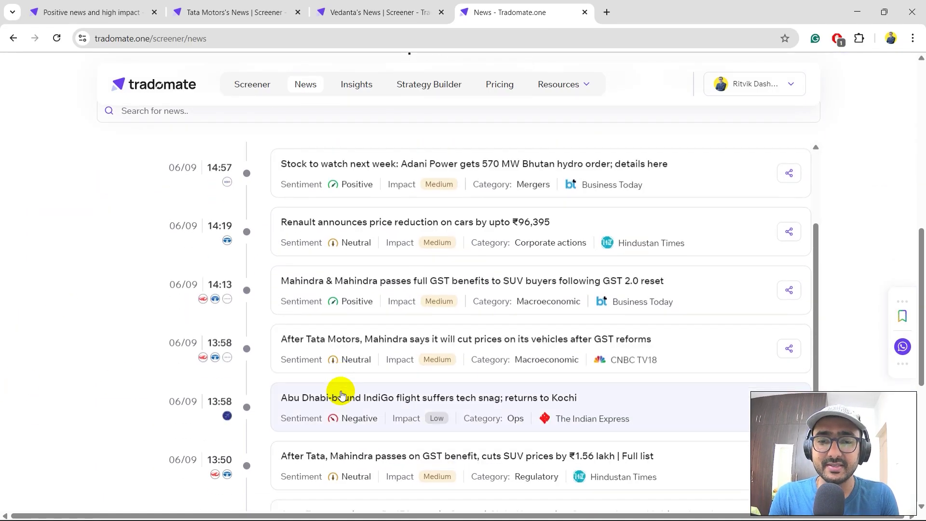
click(331, 378)
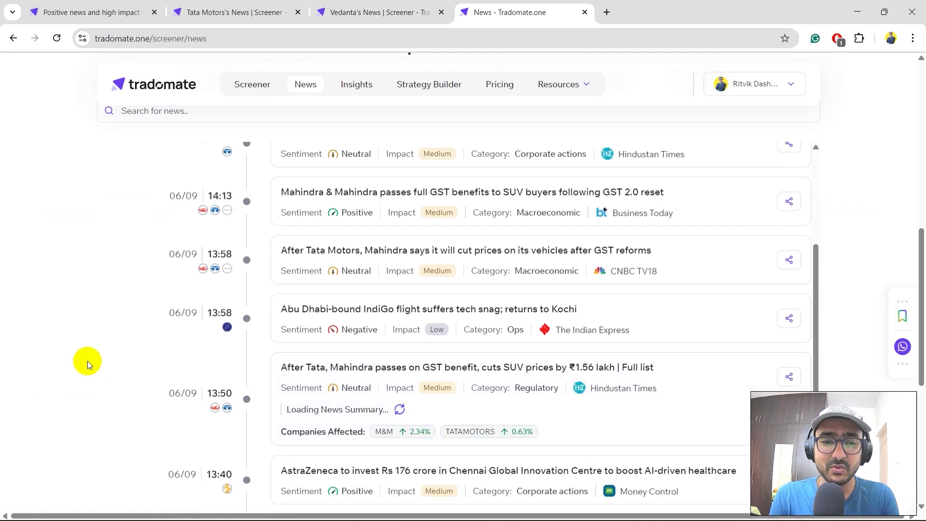
scroll(83, 362, down, 4)
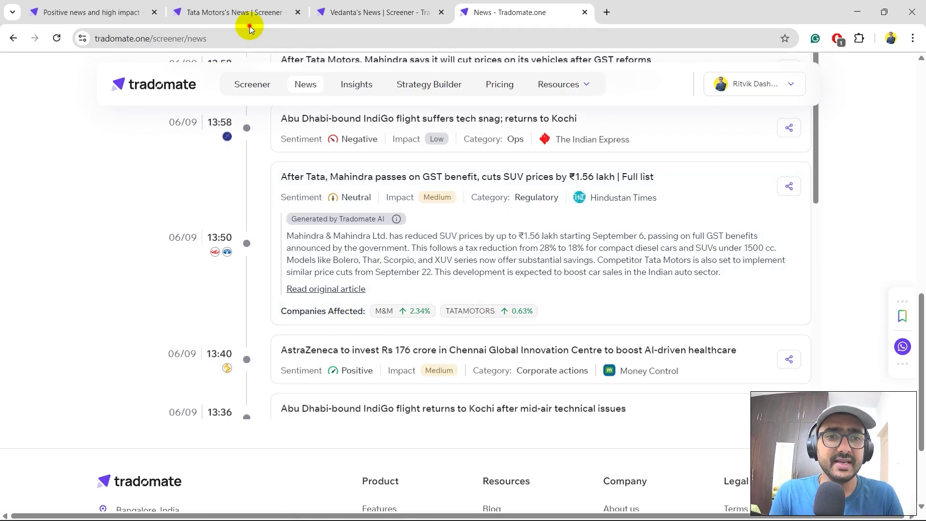
- Glance at the Tata Motors news page, then return to the Positive news and high impact screen
click(238, 17)
click(107, 19)
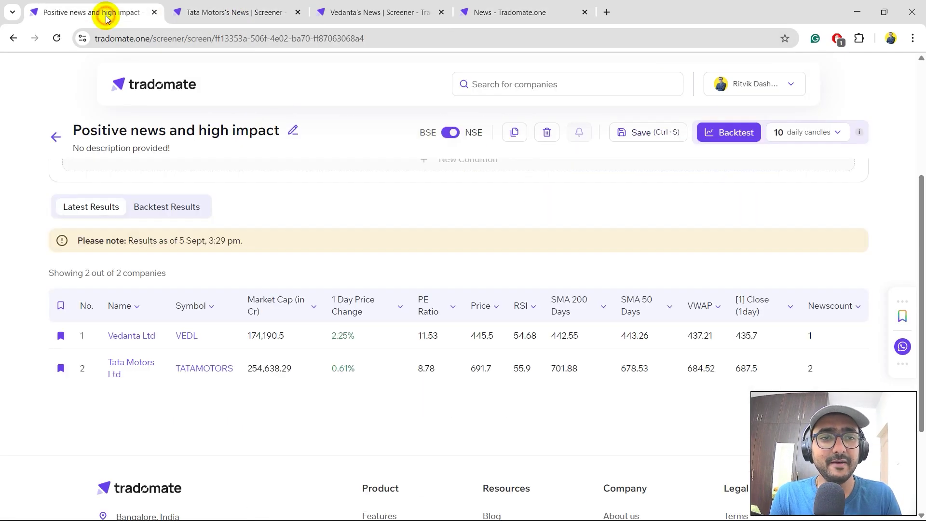